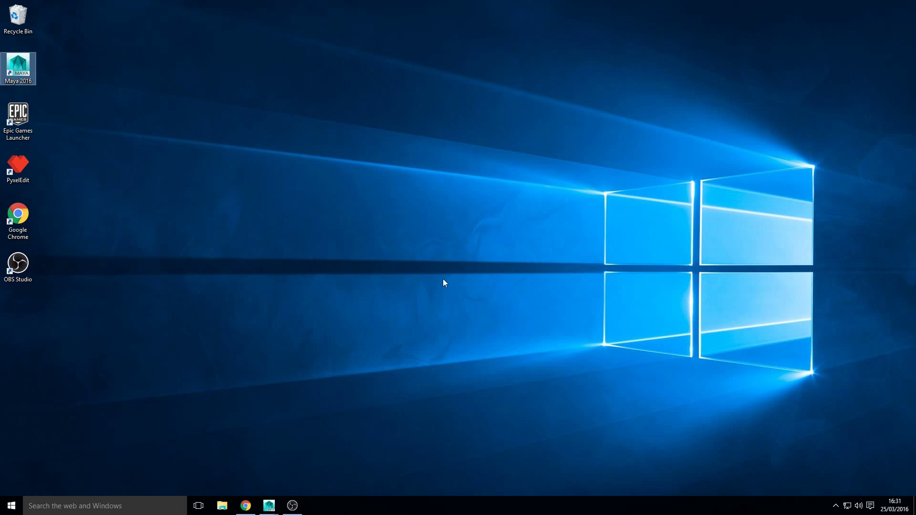
# Step: Restore the empty untitled Maya 2016 scene window from its taskbar thumbnail
pyautogui.click(269, 506)
pyautogui.click(301, 482)
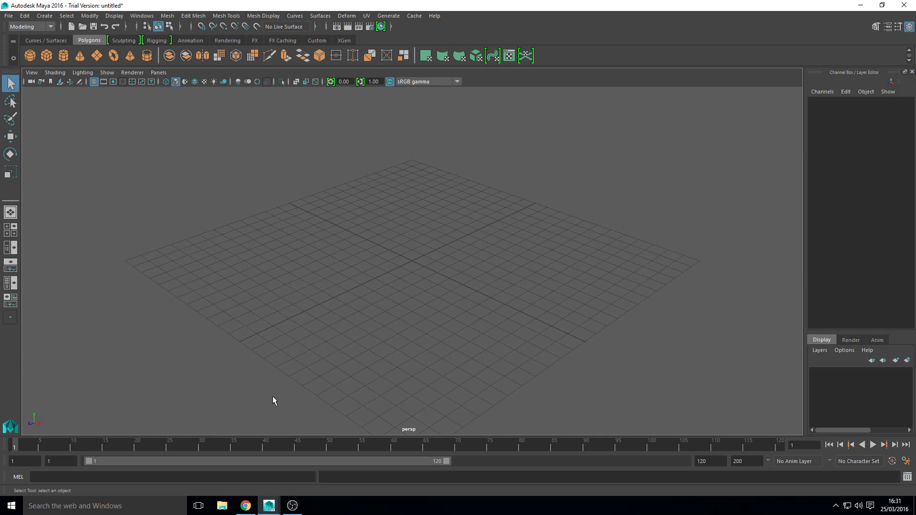
# Step: In Chrome, close the box.com tab and show the Creative Crash Ultimate Ball 1.0.1 page
pyautogui.click(245, 505)
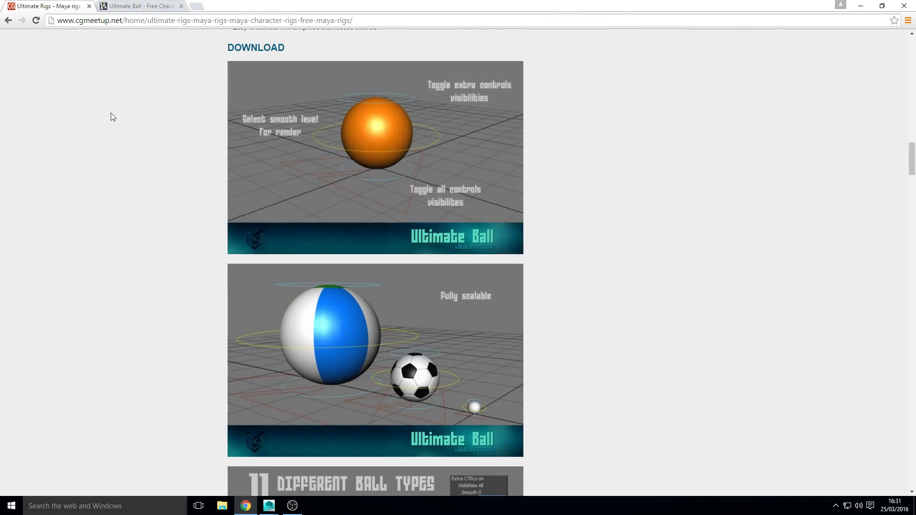
pyautogui.scroll(-6, 323, 190)
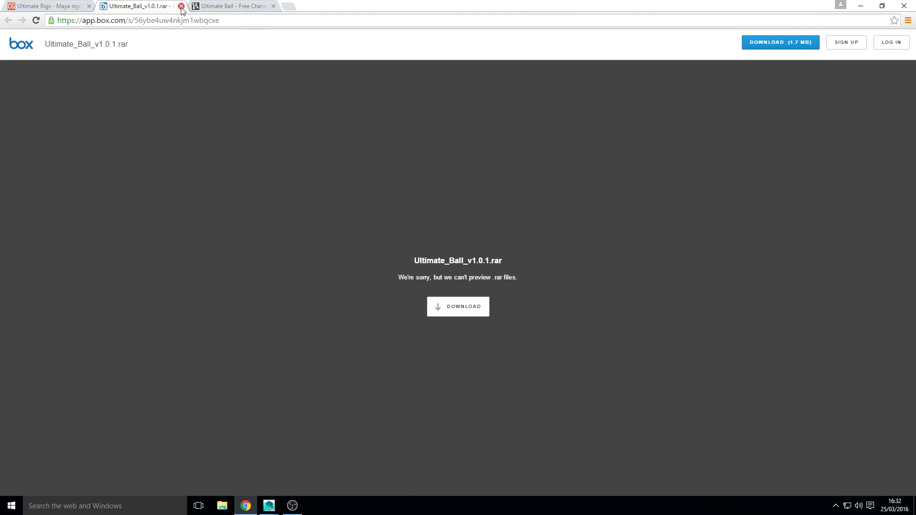
pyautogui.click(181, 6)
pyautogui.click(153, 7)
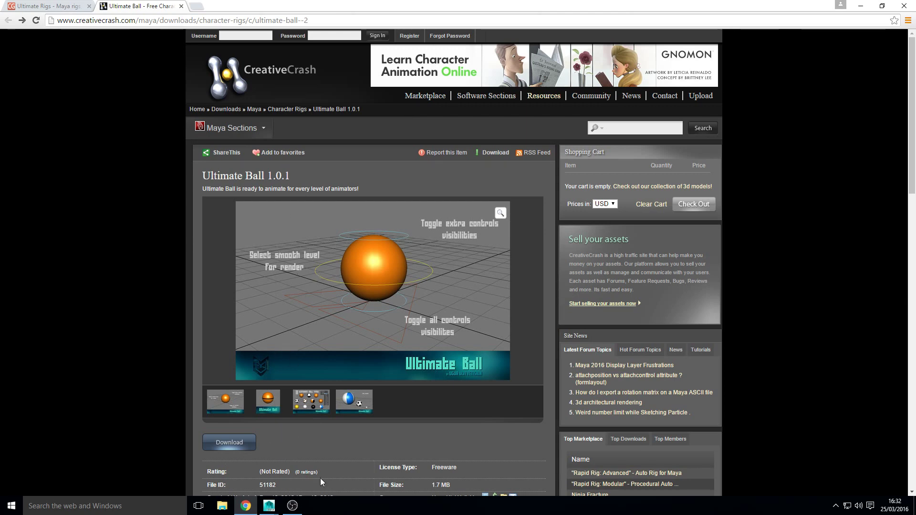
# Step: Open Ultimate_Ball_v1.0.1.ma from its folder without saving the untitled scene
pyautogui.moveTo(277, 509)
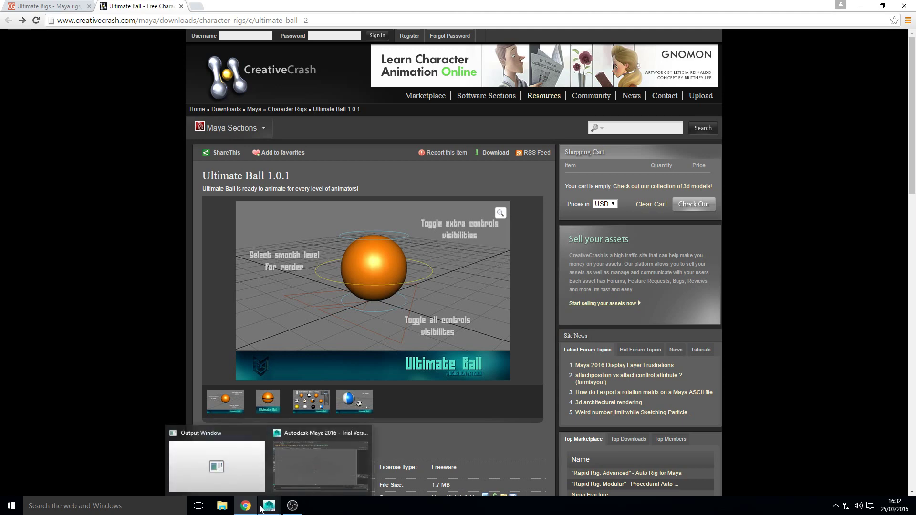
pyautogui.click(301, 475)
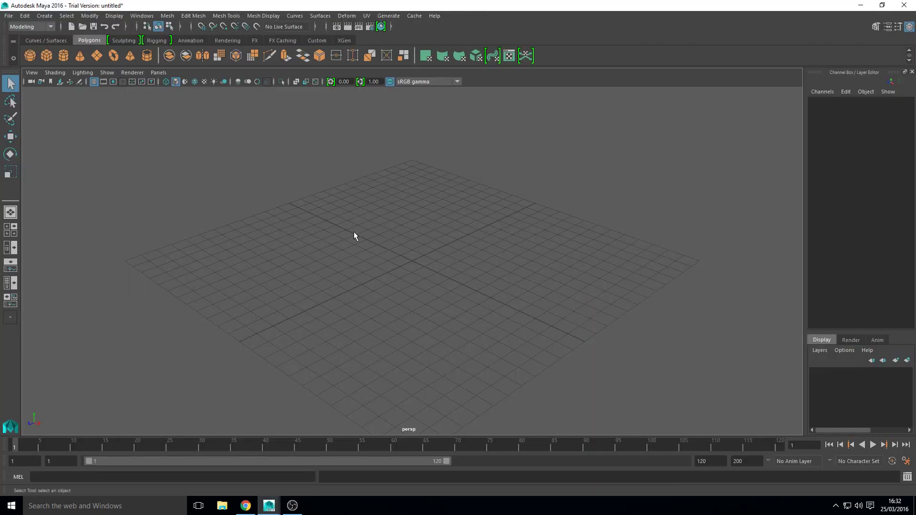
pyautogui.click(9, 15)
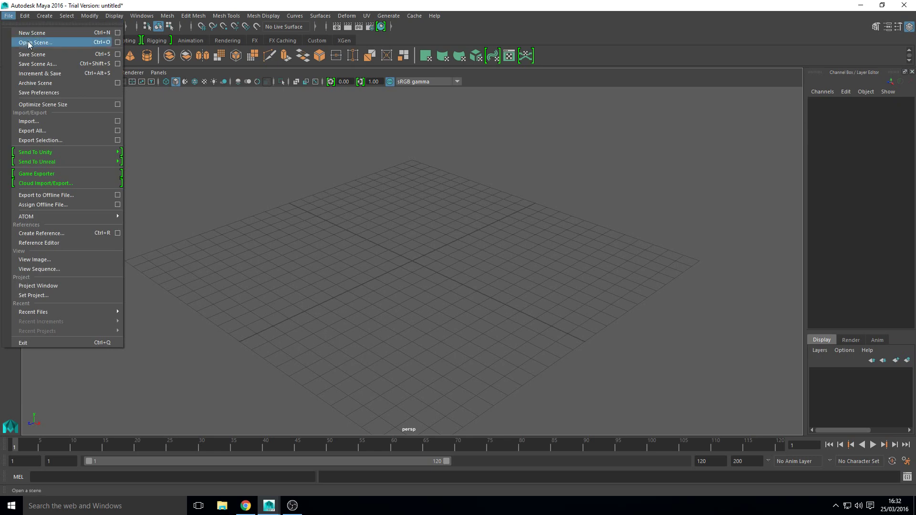
pyautogui.click(29, 43)
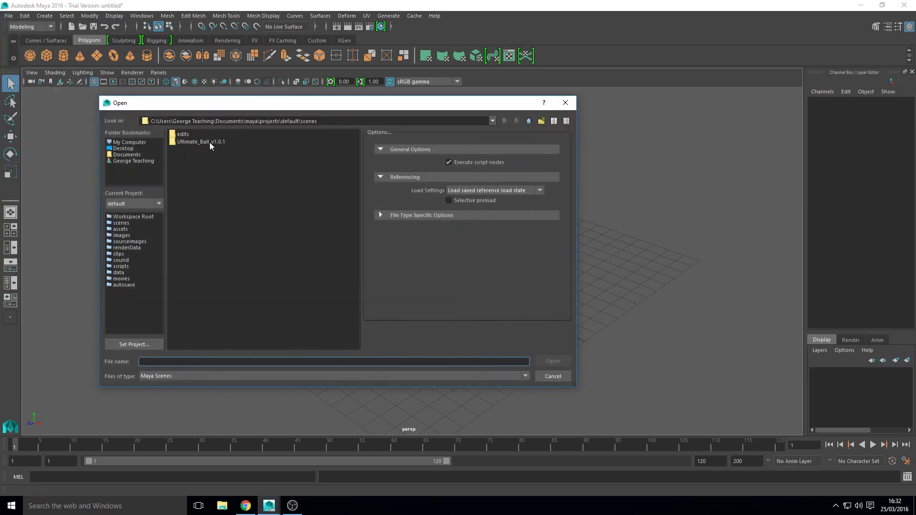
pyautogui.doubleClick(210, 142)
pyautogui.doubleClick(208, 136)
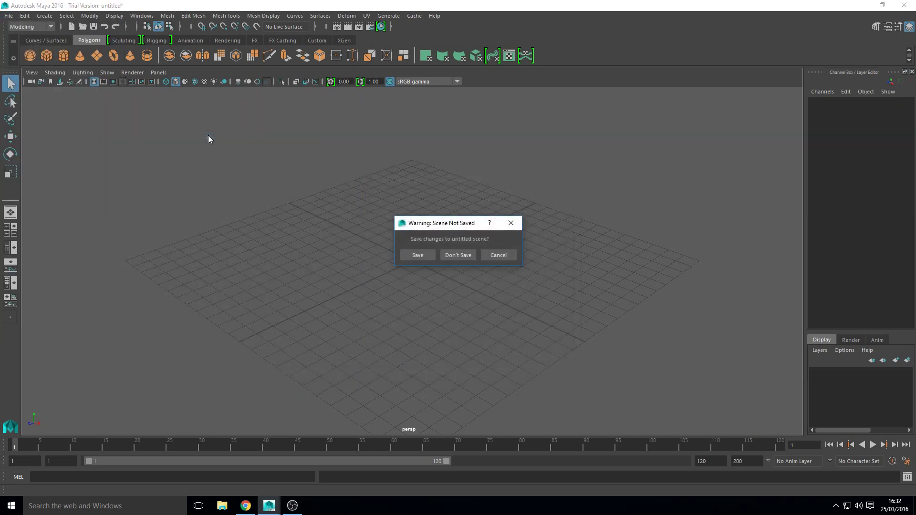
pyautogui.click(446, 257)
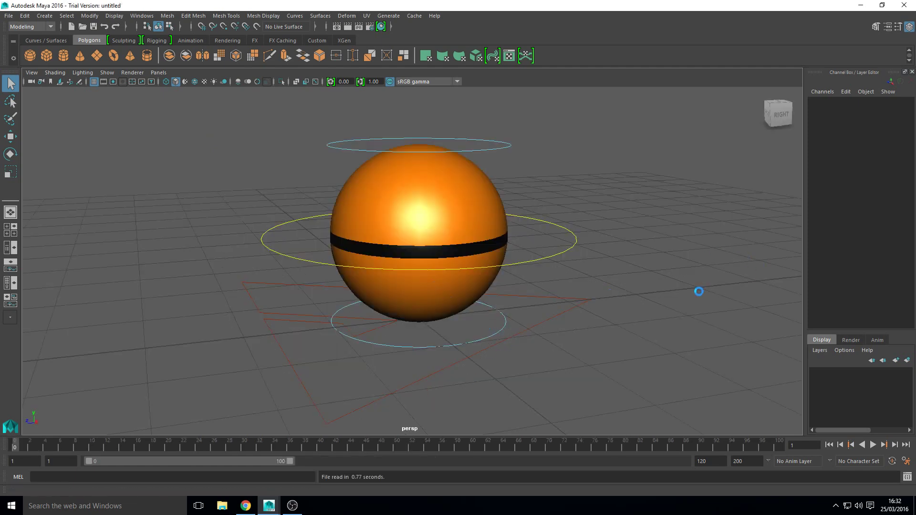
# Step: Select the ball rig's root control, framing the whole rig in view
pyautogui.keyDown('alt'); pyautogui.moveTo(681, 289); pyautogui.dragTo(620, 305); pyautogui.keyUp('alt')
pyautogui.keyDown('alt'); pyautogui.moveTo(620, 305); pyautogui.dragTo(467, 358, button='right'); pyautogui.keyUp('alt')
pyautogui.keyDown('alt'); pyautogui.moveTo(466, 358); pyautogui.dragTo(499, 327); pyautogui.keyUp('alt')
pyautogui.click(502, 312)
pyautogui.keyDown('alt'); pyautogui.moveTo(670, 315); pyautogui.dragTo(656, 320); pyautogui.keyUp('alt')
pyautogui.keyDown('alt'); pyautogui.moveTo(572, 284); pyautogui.dragTo(517, 310, button='right'); pyautogui.keyUp('alt')
# Step: Preview the Checker, Football2 and Golfball ball types, then set Ball Type to Simple
pyautogui.click(905, 201)
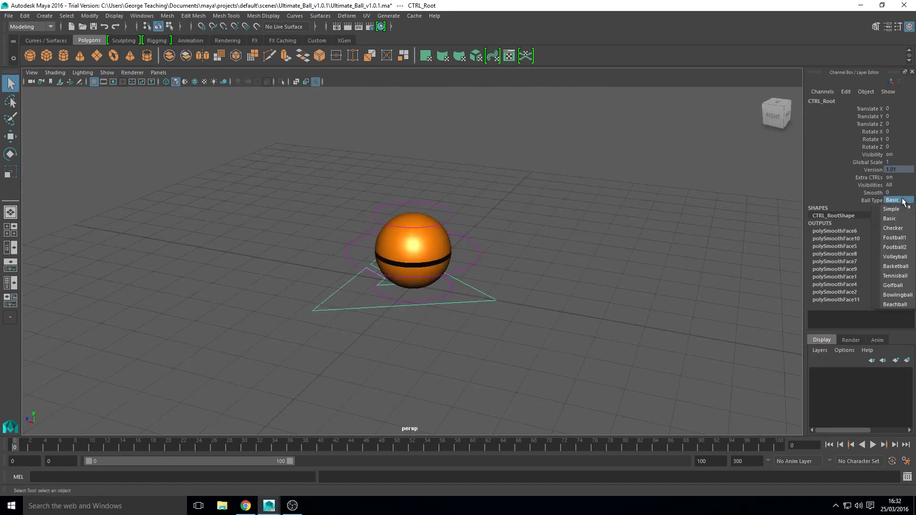
pyautogui.click(894, 228)
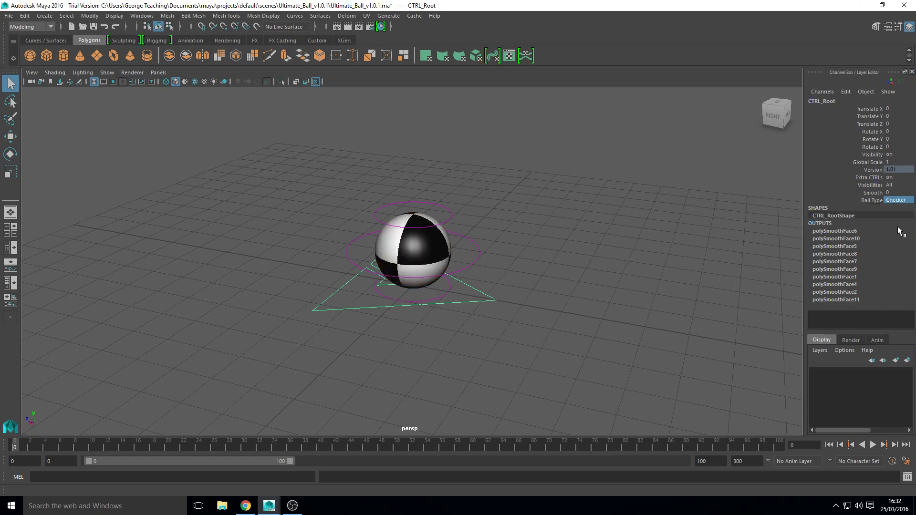
pyautogui.click(896, 200)
pyautogui.click(894, 247)
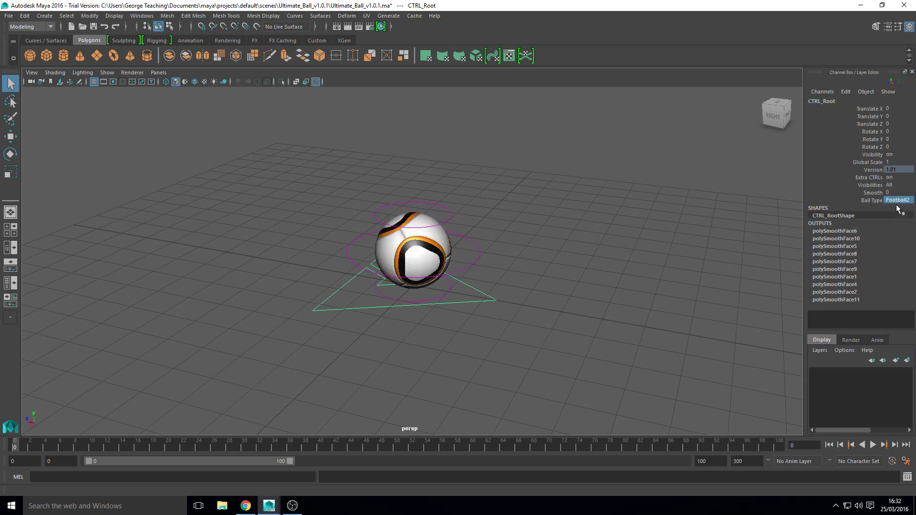
pyautogui.click(899, 201)
pyautogui.click(894, 285)
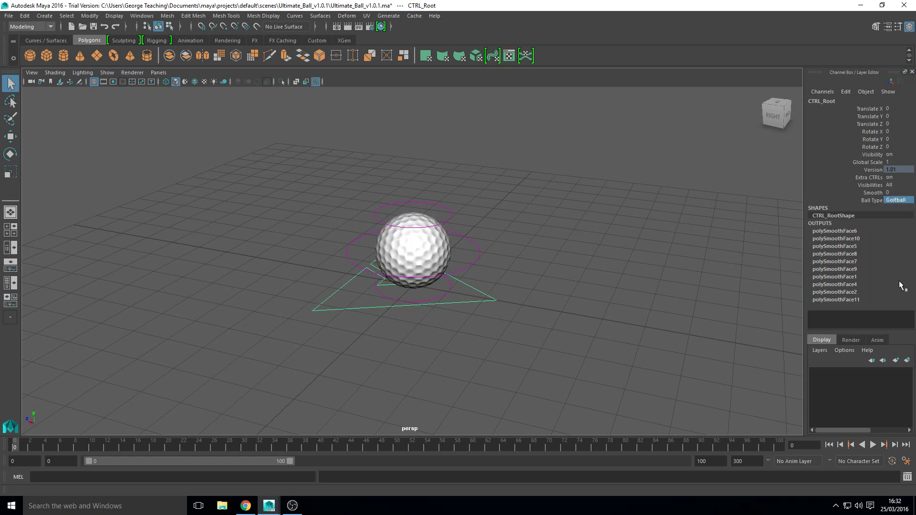
pyautogui.click(896, 200)
pyautogui.click(896, 209)
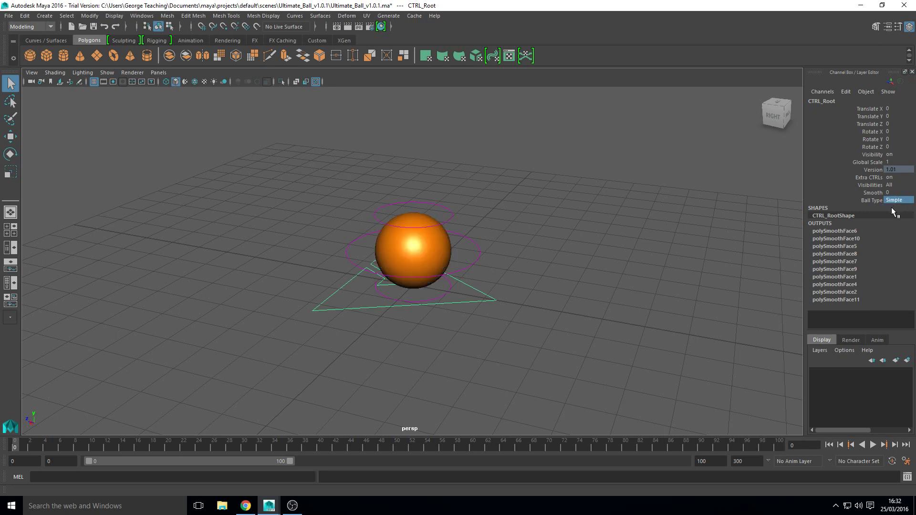
pyautogui.moveTo(579, 267)
pyautogui.keyDown('alt'); pyautogui.mouseDown()
pyautogui.moveTo(549, 271)
pyautogui.moveTo(610, 268)
pyautogui.moveTo(577, 268)
pyautogui.moveTo(599, 261)
pyautogui.moveTo(596, 272)
pyautogui.mouseUp(); pyautogui.keyUp('alt')
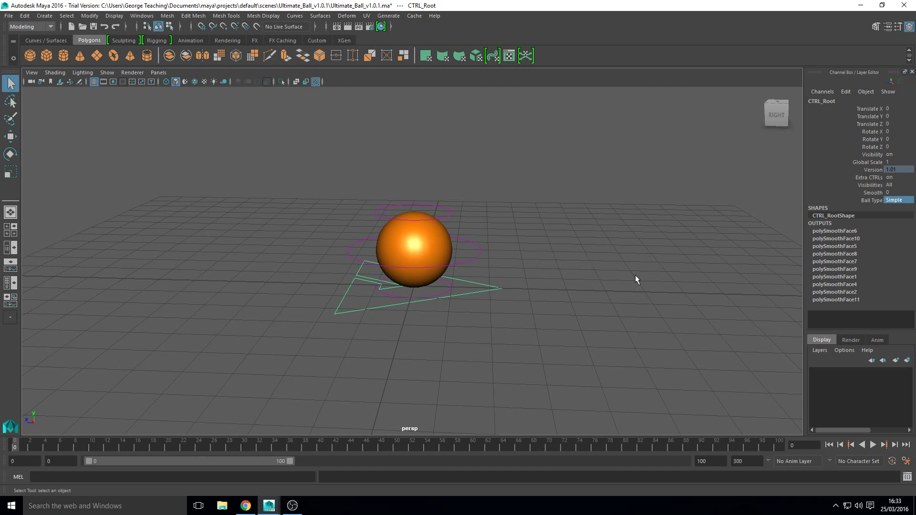
pyautogui.click(468, 265)
pyautogui.press('w')
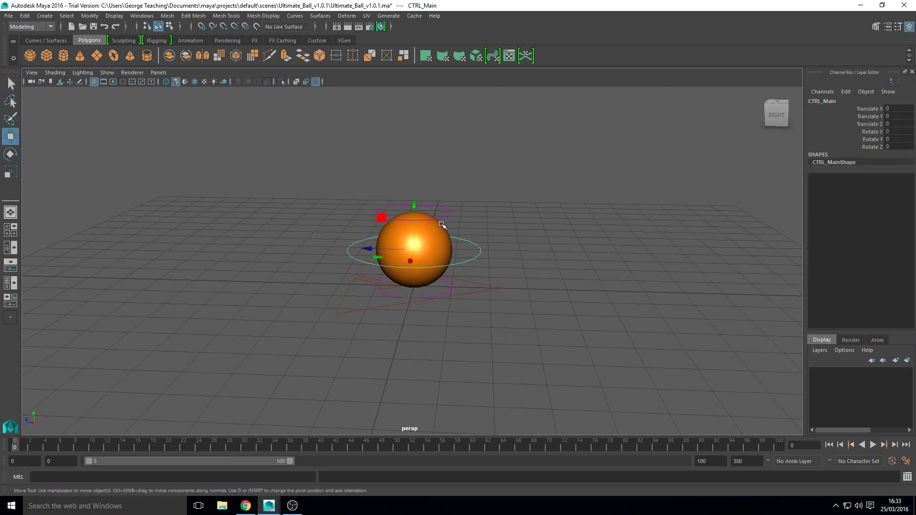
pyautogui.moveTo(414, 250); pyautogui.dragTo(507, 191)
pyautogui.hotkey('ctrl', 'z')
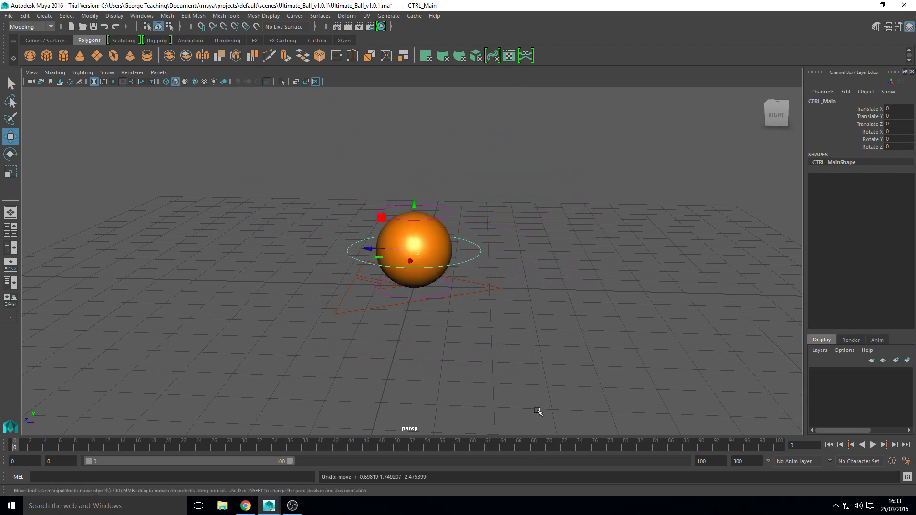
pyautogui.click(451, 214)
pyautogui.keyDown('alt'); pyautogui.moveTo(410, 300); pyautogui.dragTo(546, 300); pyautogui.keyUp('alt')
pyautogui.click(443, 296)
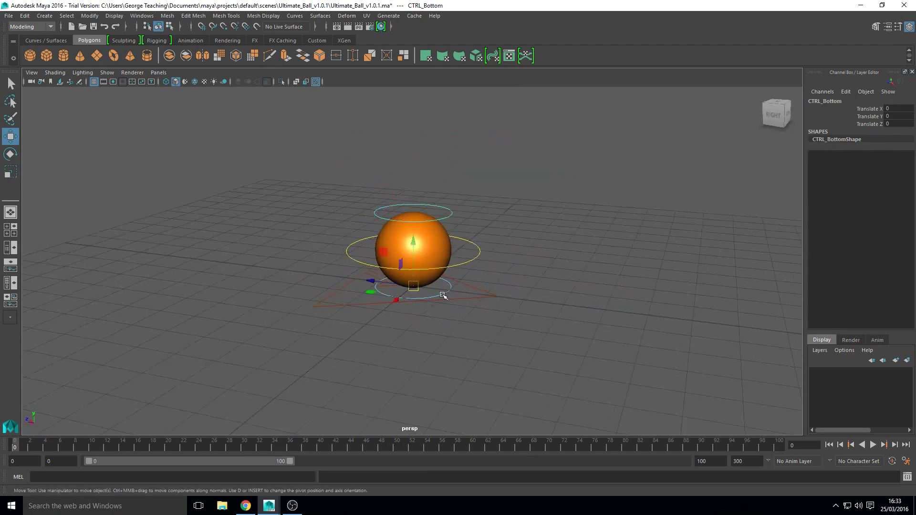
pyautogui.click(446, 213)
pyautogui.keyDown('alt'); pyautogui.moveTo(482, 230); pyautogui.dragTo(500, 223); pyautogui.keyUp('alt')
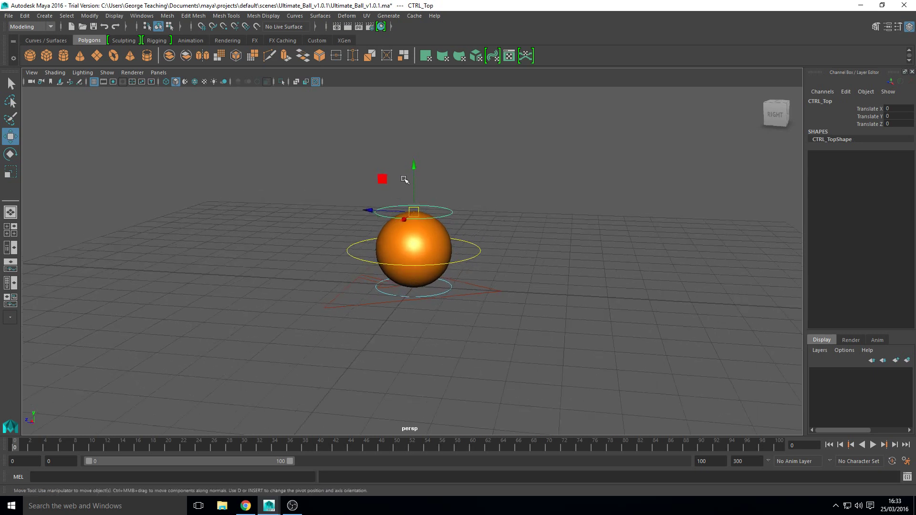
pyautogui.moveTo(411, 177); pyautogui.dragTo(392, 225)
pyautogui.hotkey('ctrl', 'z')
pyautogui.keyDown('alt'); pyautogui.moveTo(558, 199); pyautogui.dragTo(573, 213); pyautogui.keyUp('alt')
pyautogui.keyDown('alt'); pyautogui.moveTo(495, 201); pyautogui.dragTo(557, 252); pyautogui.keyUp('alt')
pyautogui.keyDown('alt'); pyautogui.moveTo(475, 215); pyautogui.dragTo(484, 206); pyautogui.keyUp('alt')
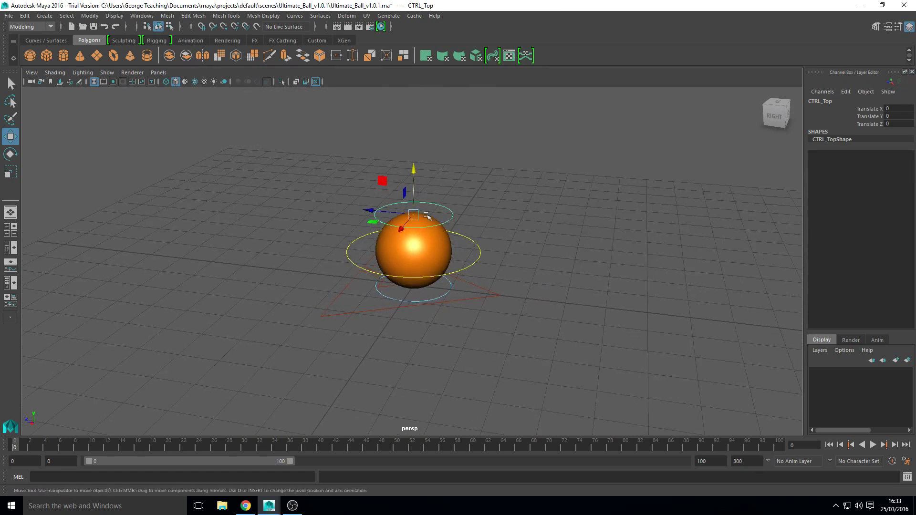
pyautogui.moveTo(414, 183); pyautogui.dragTo(455, 87)
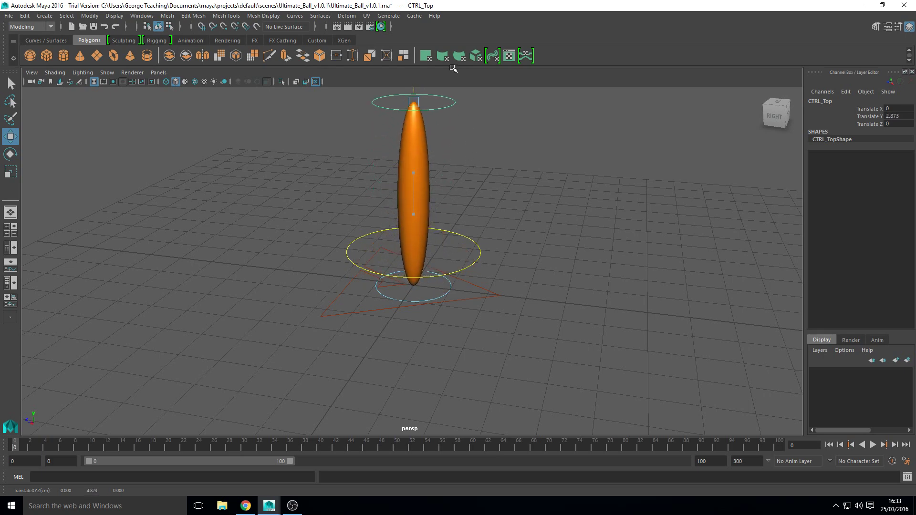
pyautogui.hotkey('ctrl', 'z')
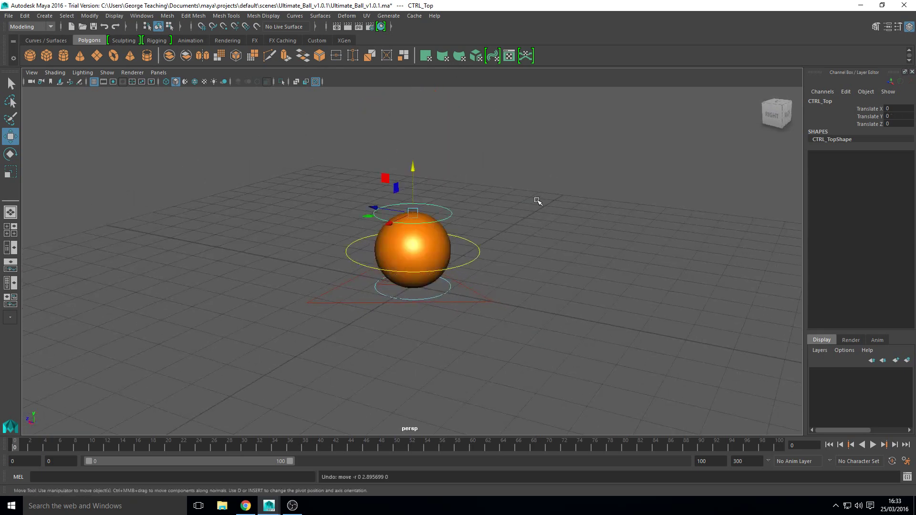
pyautogui.keyDown('alt'); pyautogui.moveTo(474, 217); pyautogui.dragTo(499, 219); pyautogui.keyUp('alt')
pyautogui.keyDown('alt'); pyautogui.moveTo(444, 171); pyautogui.dragTo(414, 209); pyautogui.keyUp('alt')
pyautogui.keyDown('alt'); pyautogui.moveTo(510, 304); pyautogui.dragTo(525, 296); pyautogui.keyUp('alt')
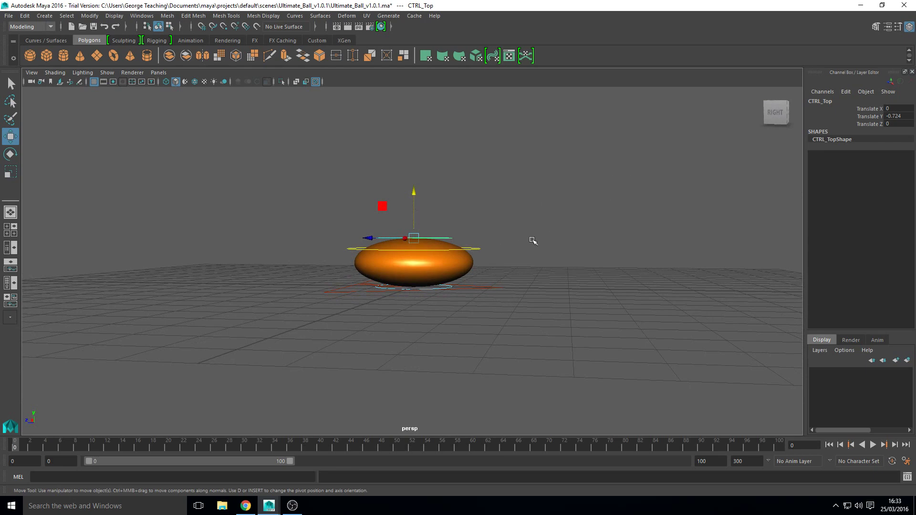
pyautogui.hotkey('ctrl', 'z')
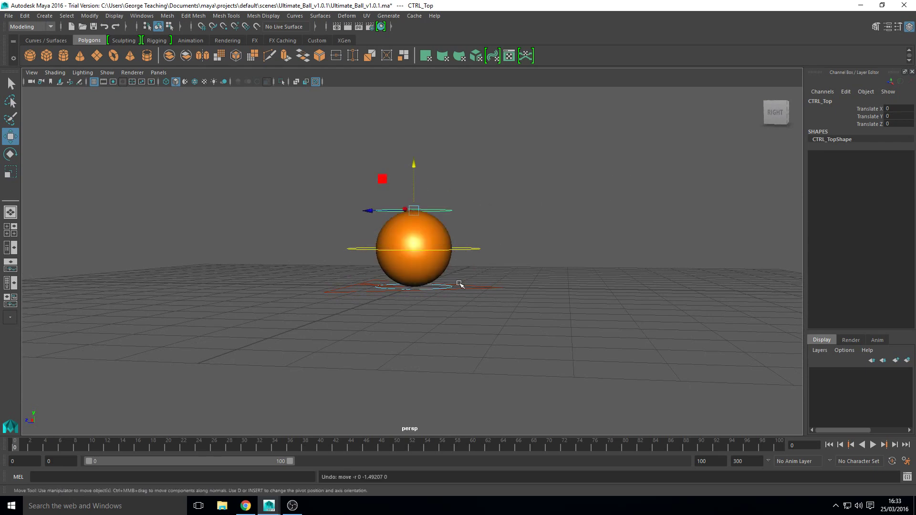
pyautogui.keyDown('alt'); pyautogui.moveTo(461, 289); pyautogui.dragTo(429, 307); pyautogui.keyUp('alt')
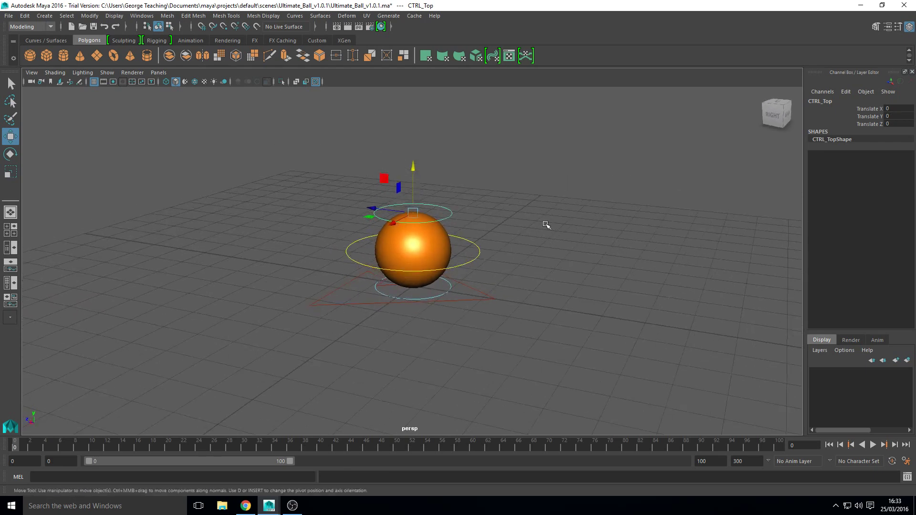
pyautogui.keyDown('alt'); pyautogui.moveTo(548, 221); pyautogui.dragTo(569, 219); pyautogui.keyUp('alt')
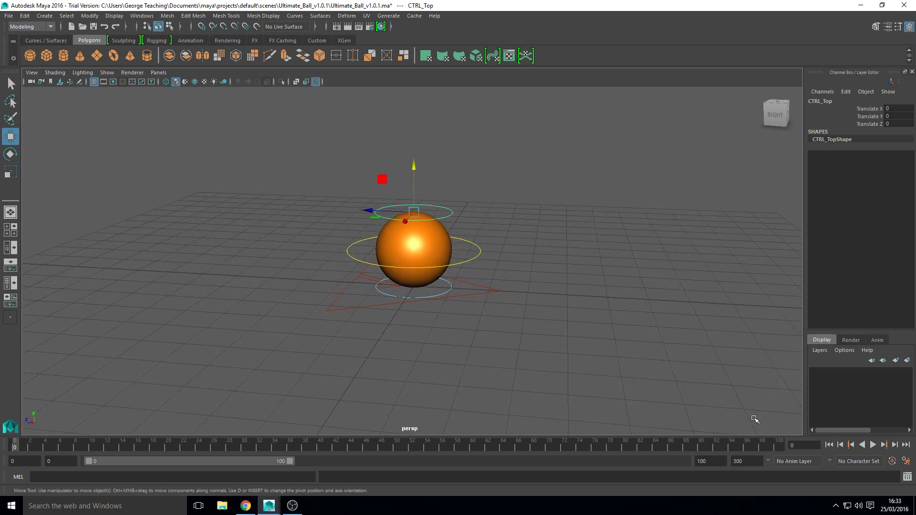
# Step: Set the playback end frame to 25
pyautogui.click(720, 462)
pyautogui.write('25')
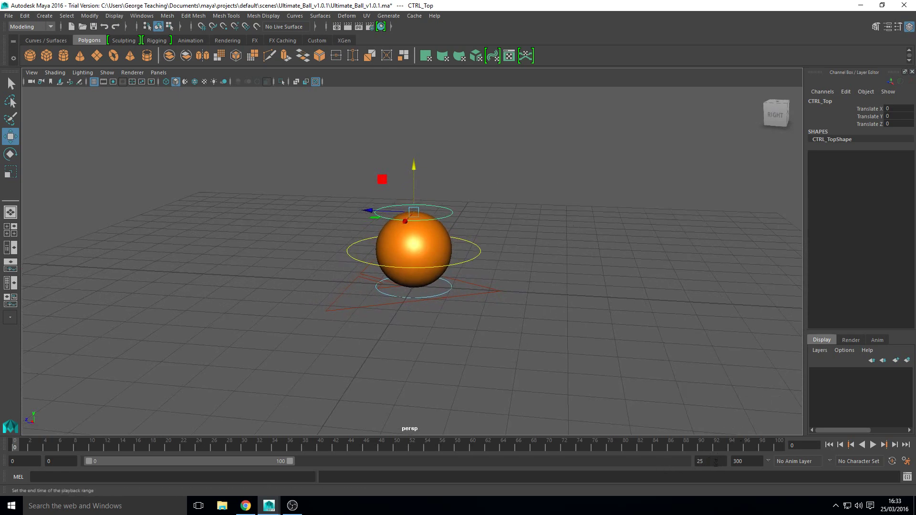
pyautogui.press('Return')
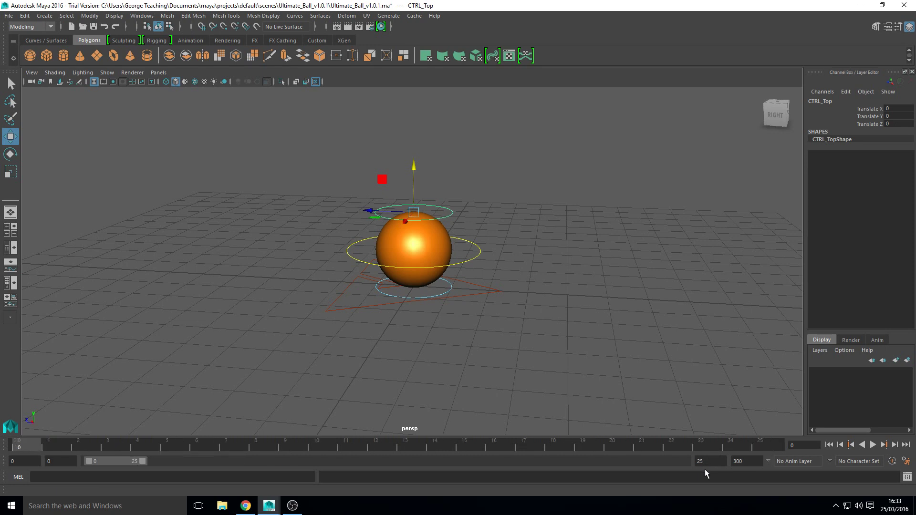
# Step: Save Time Slider preferences with real-time 24 fps, continuous looping playback
pyautogui.click(906, 461)
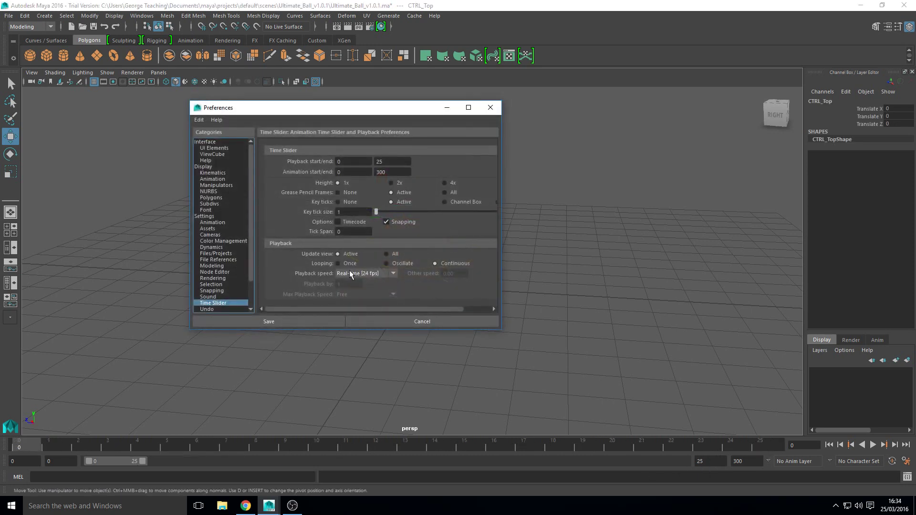
pyautogui.click(314, 320)
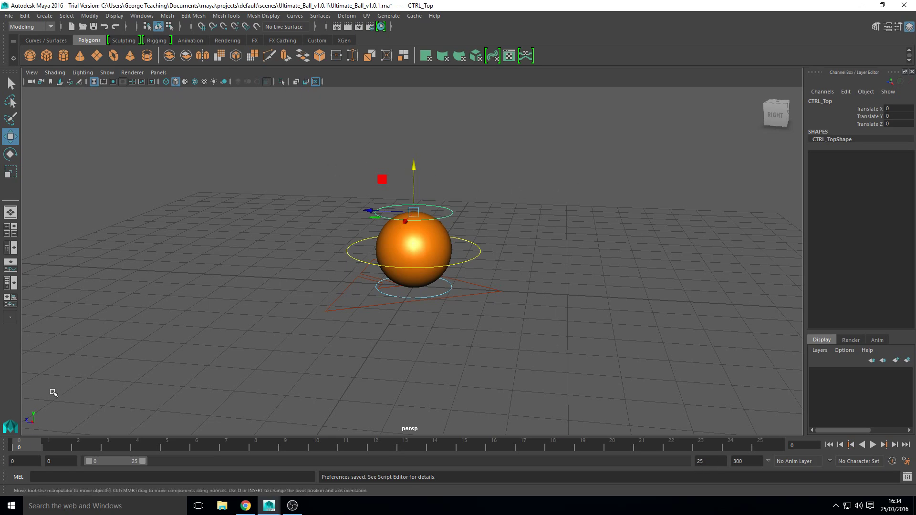
pyautogui.keyDown('alt'); pyautogui.moveTo(554, 260); pyautogui.dragTo(544, 282); pyautogui.keyUp('alt')
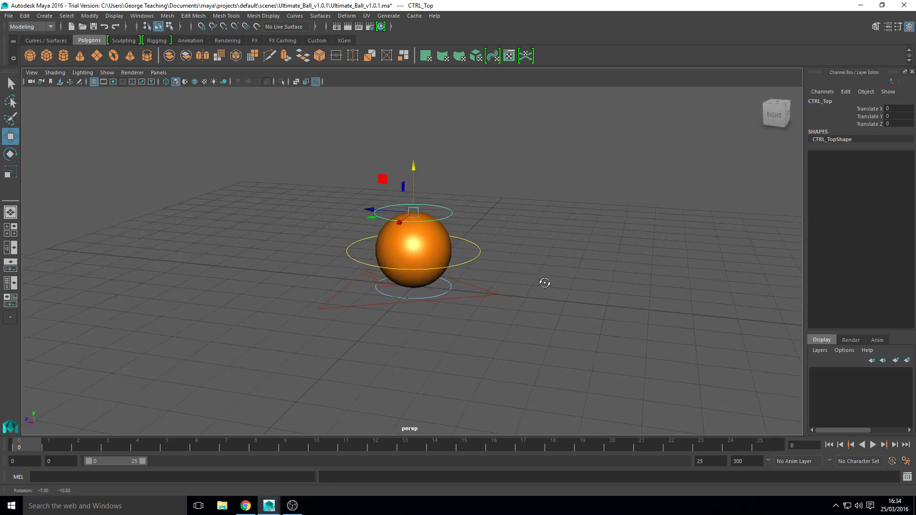
# Step: Select CTRL_Main, set its Translate Y to 8 and key it at frame 0
pyautogui.click(475, 261)
pyautogui.keyDown('alt'); pyautogui.moveTo(592, 268); pyautogui.dragTo(497, 217, button='right'); pyautogui.keyUp('alt')
pyautogui.keyDown('alt'); pyautogui.moveTo(497, 217); pyautogui.dragTo(487, 277, button='middle'); pyautogui.keyUp('alt')
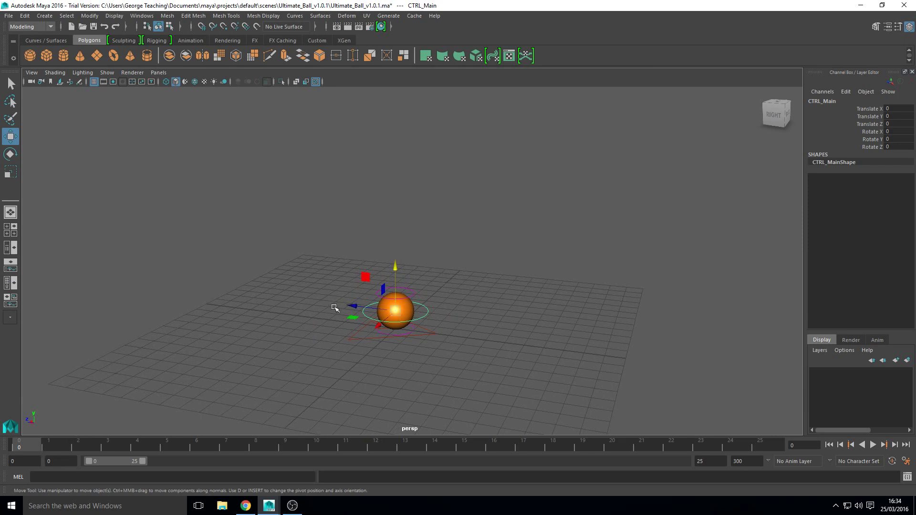
pyautogui.moveTo(394, 267); pyautogui.dragTo(395, 152)
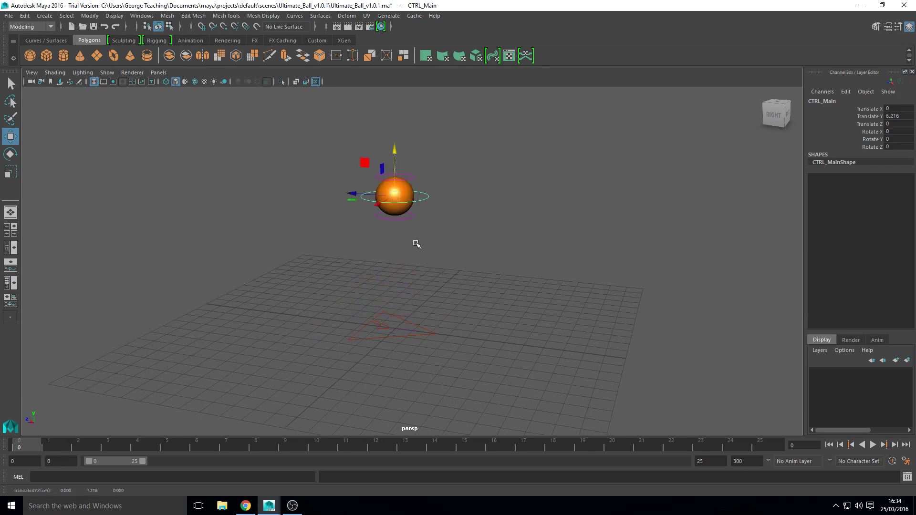
pyautogui.hotkey('ctrl', 'z')
pyautogui.click(899, 116)
pyautogui.write('8')
pyautogui.press('Return')
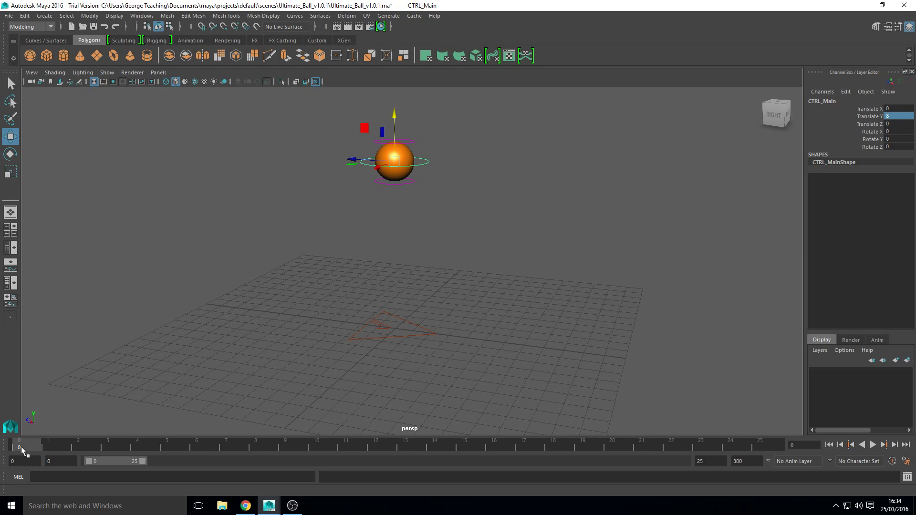
pyautogui.press('s')
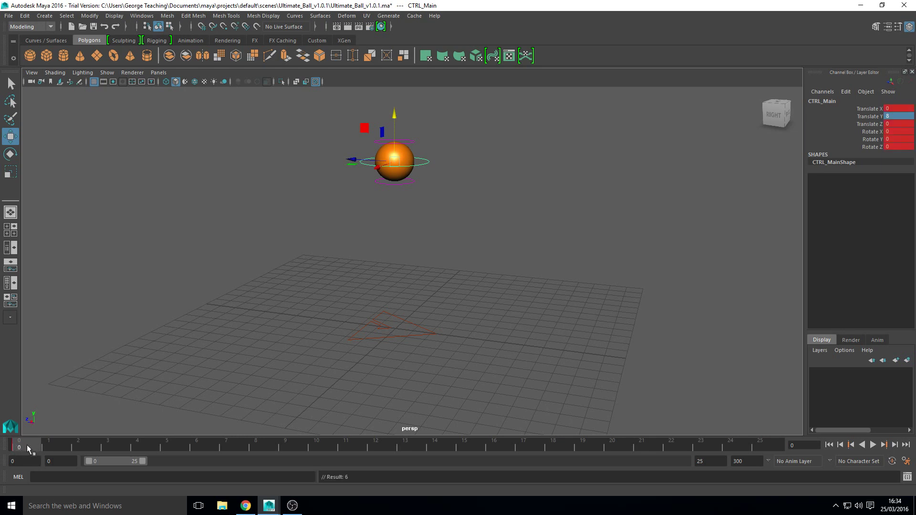
# Step: Key the ball at height 8 on frame 25, then play back to frame 12
pyautogui.moveTo(25, 445); pyautogui.dragTo(768, 443)
pyautogui.press('s')
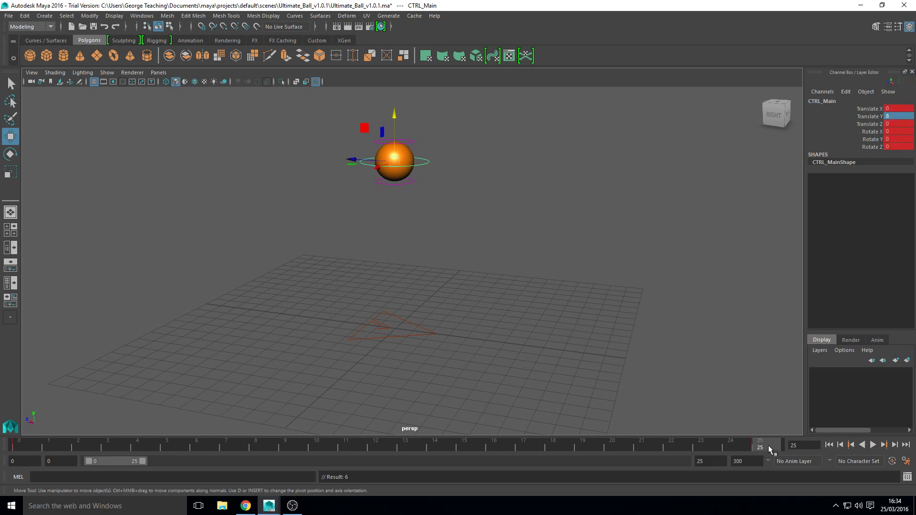
pyautogui.hotkey('alt', 'v')
pyautogui.click(385, 448)
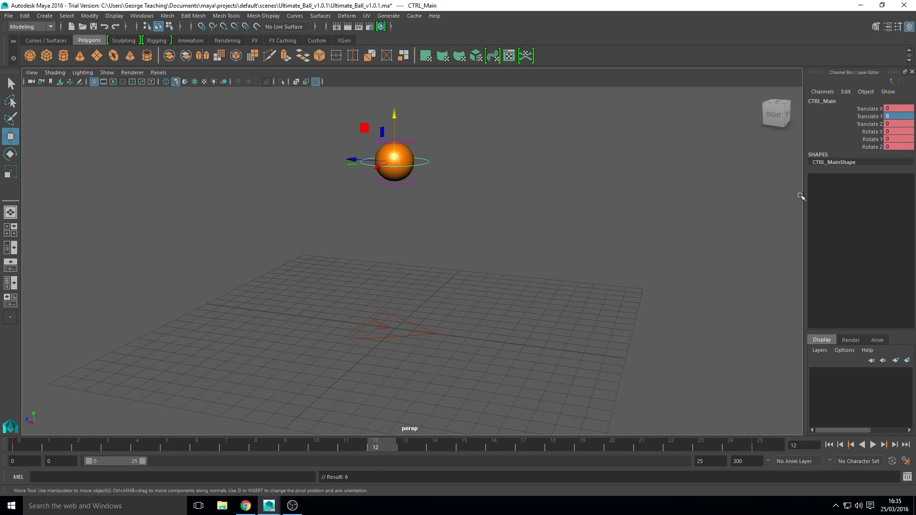
# Step: Key Translate Y 0 at frame 12 so the ball touches the ground
pyautogui.doubleClick(897, 117)
pyautogui.write('0')
pyautogui.press('Return')
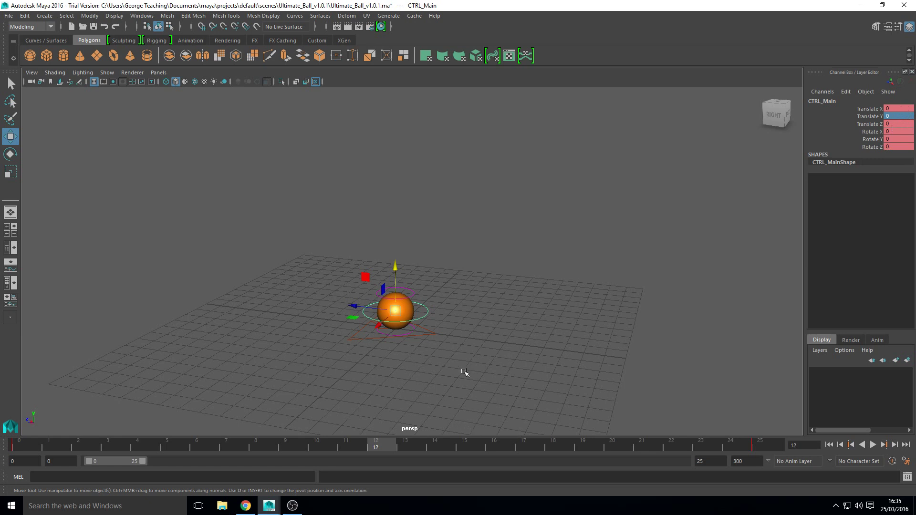
pyautogui.press('s')
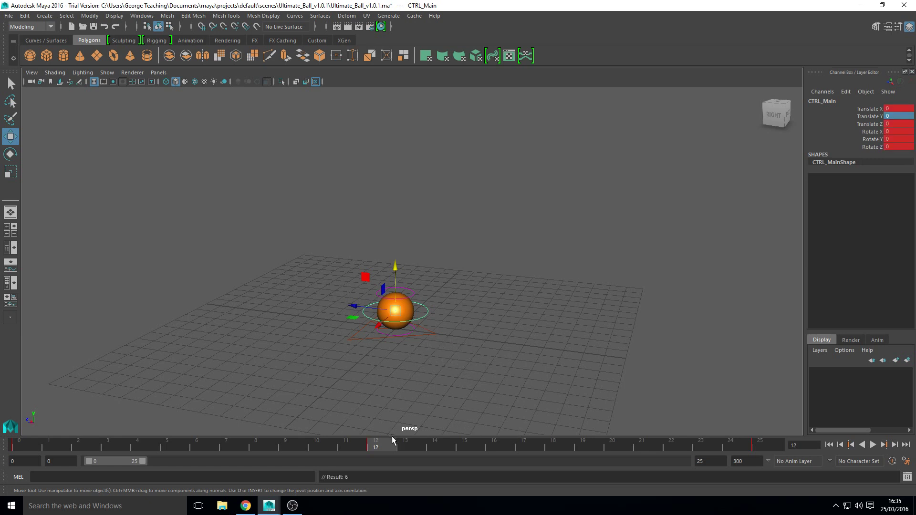
# Step: Play back and scrub the bounce to review the frame-12 ground contact
pyautogui.hotkey('alt', 'v')
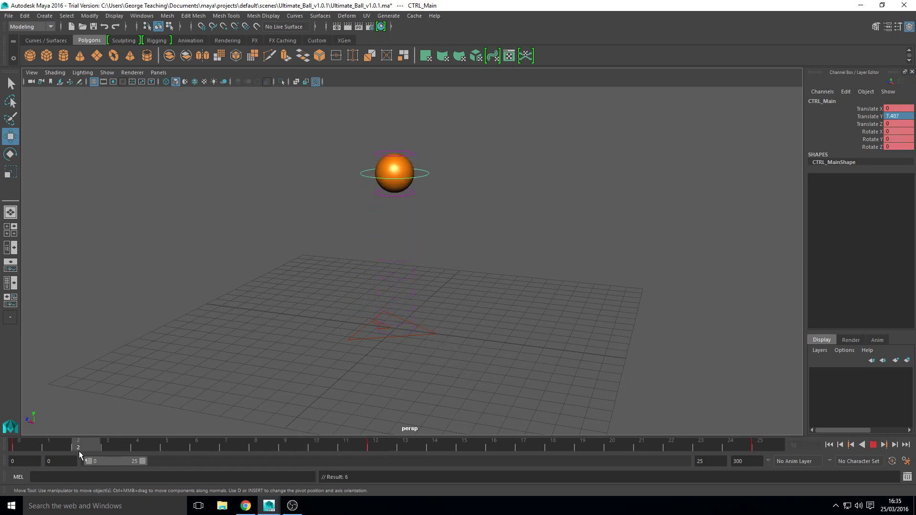
pyautogui.hotkey('alt', 'v')
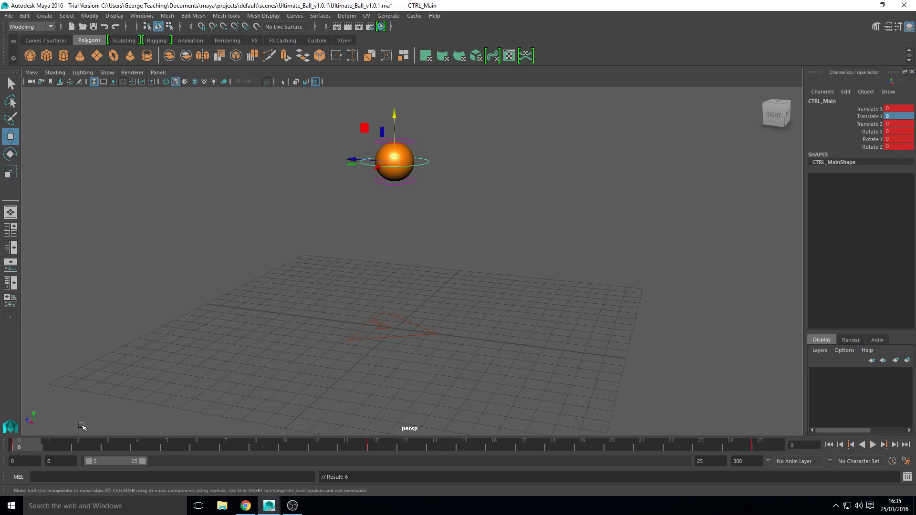
pyautogui.moveTo(27, 443); pyautogui.dragTo(773, 444)
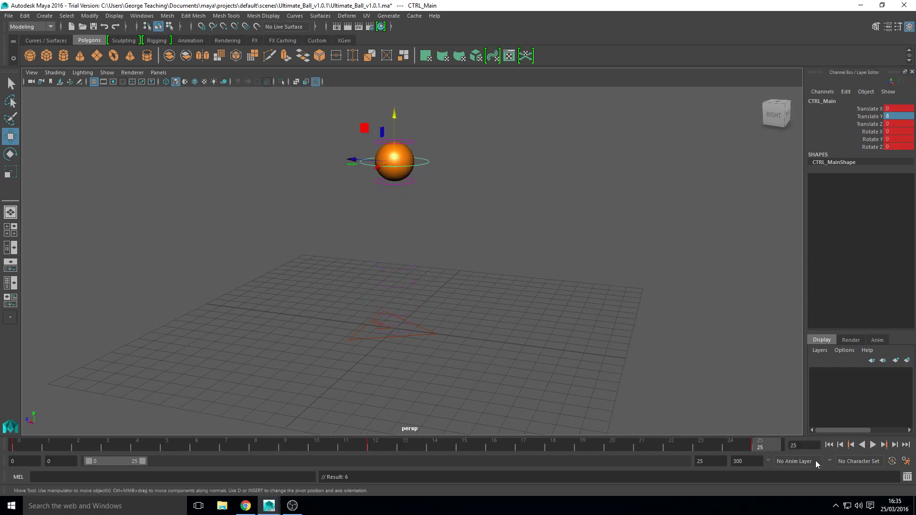
pyautogui.click(873, 445)
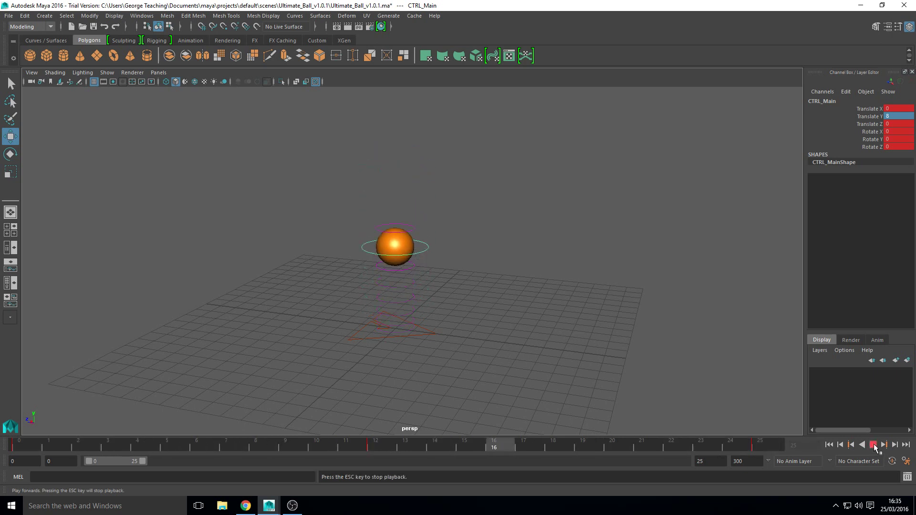
pyautogui.click(873, 445)
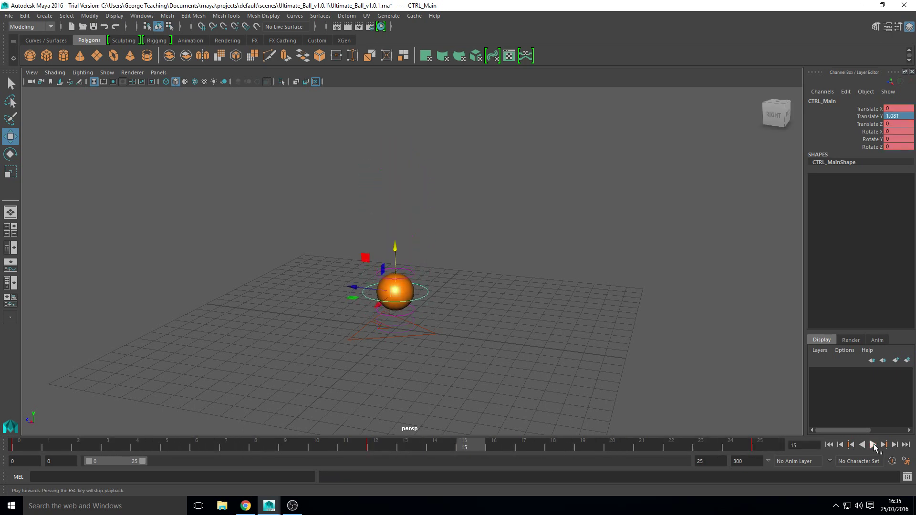
pyautogui.click(830, 445)
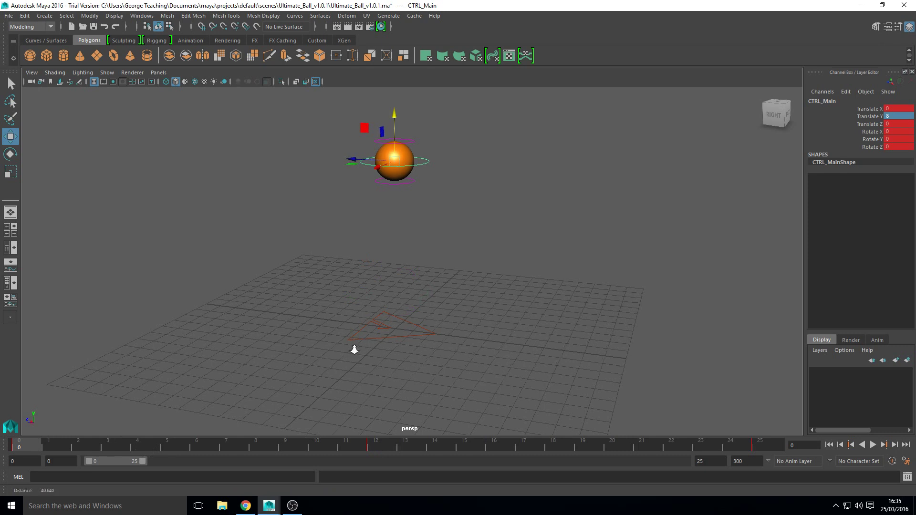
pyautogui.keyDown('alt'); pyautogui.moveTo(357, 350); pyautogui.dragTo(370, 347); pyautogui.keyUp('alt')
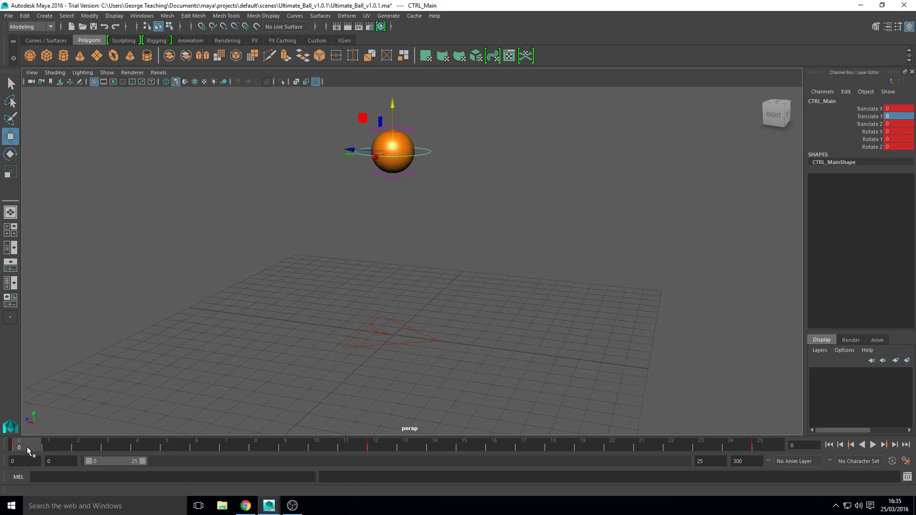
# Step: Key CTRL_Main at ground level Translate Y 0 on frame 15 as well
pyautogui.moveTo(28, 443); pyautogui.dragTo(376, 442)
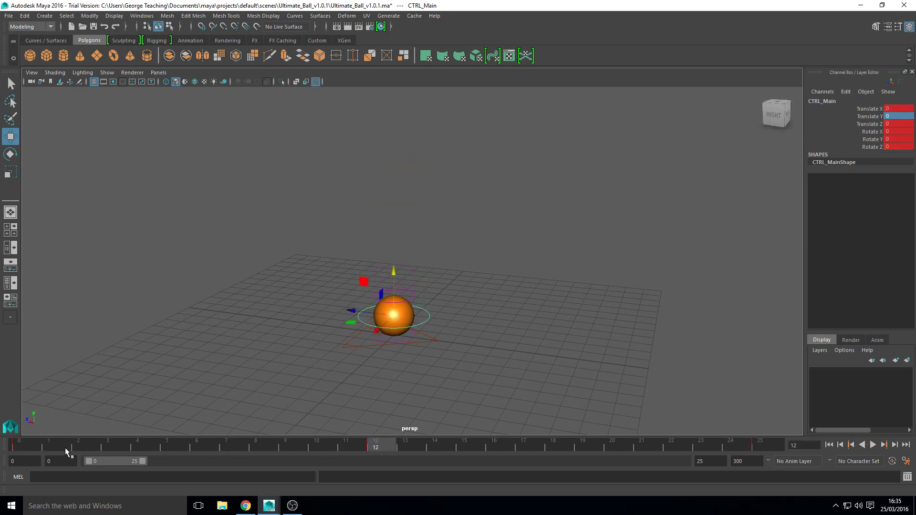
pyautogui.hotkey('alt', 'v')
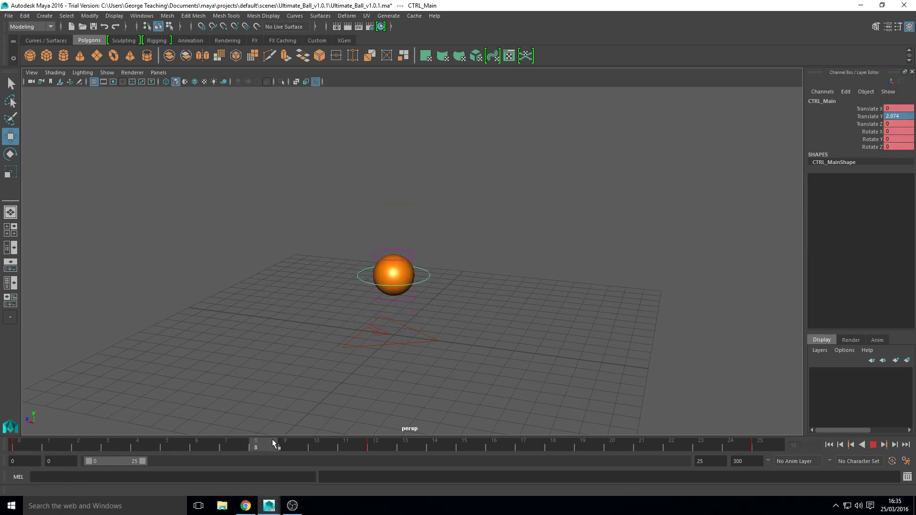
pyautogui.hotkey('alt', 'v')
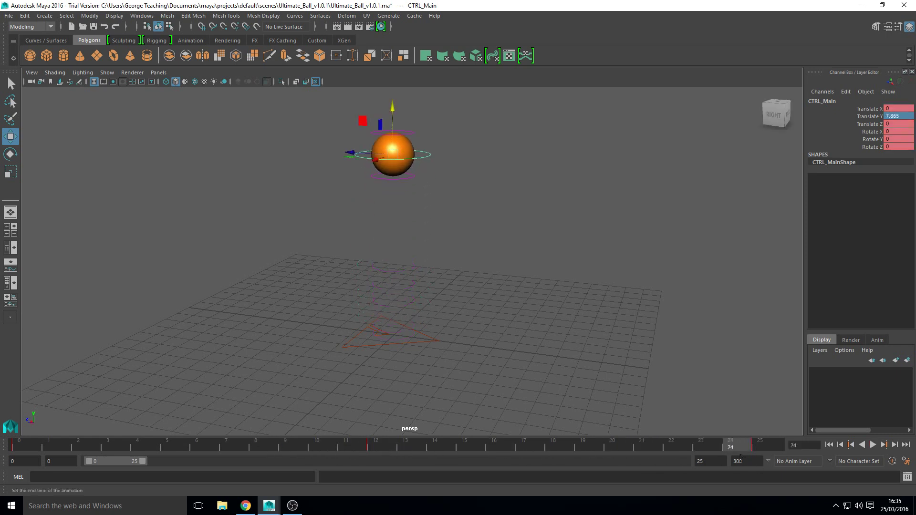
pyautogui.click(364, 446)
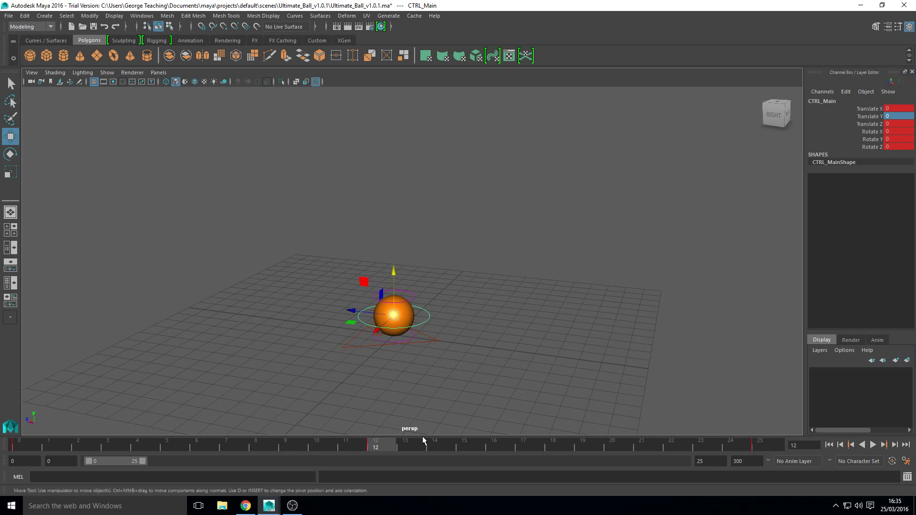
pyautogui.moveTo(388, 445); pyautogui.dragTo(464, 445)
pyautogui.doubleClick(903, 117)
pyautogui.write('0')
pyautogui.press('Return')
pyautogui.press('s')
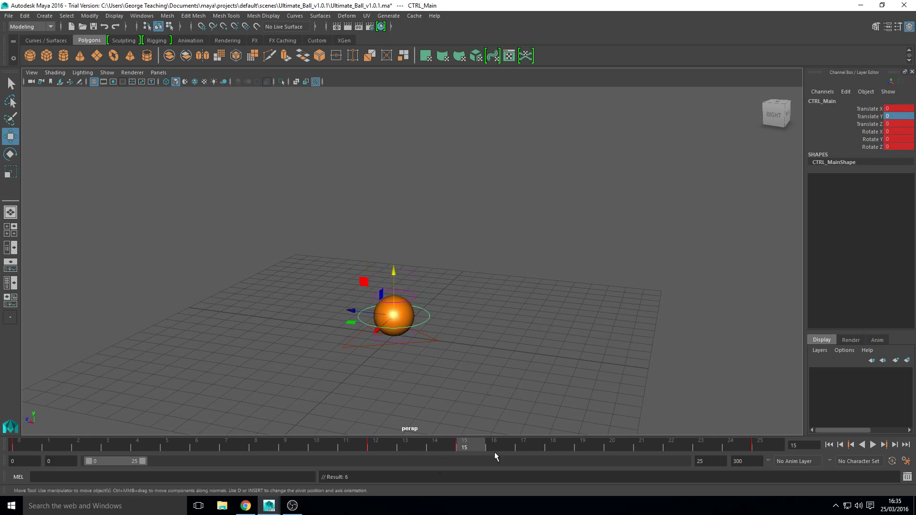
# Step: Play back and step through the bounce, ending at frame 0
pyautogui.hotkey('alt', 'v')
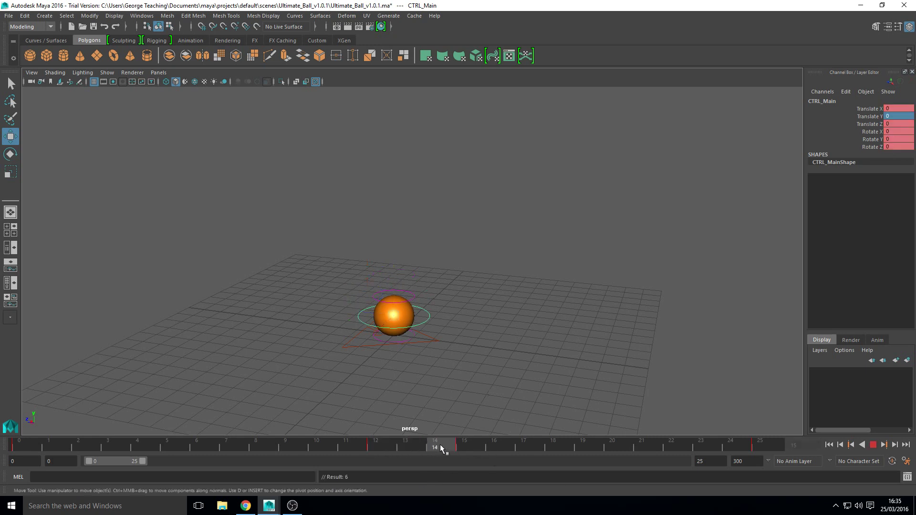
pyautogui.moveTo(466, 447); pyautogui.dragTo(553, 456)
pyautogui.click(873, 444)
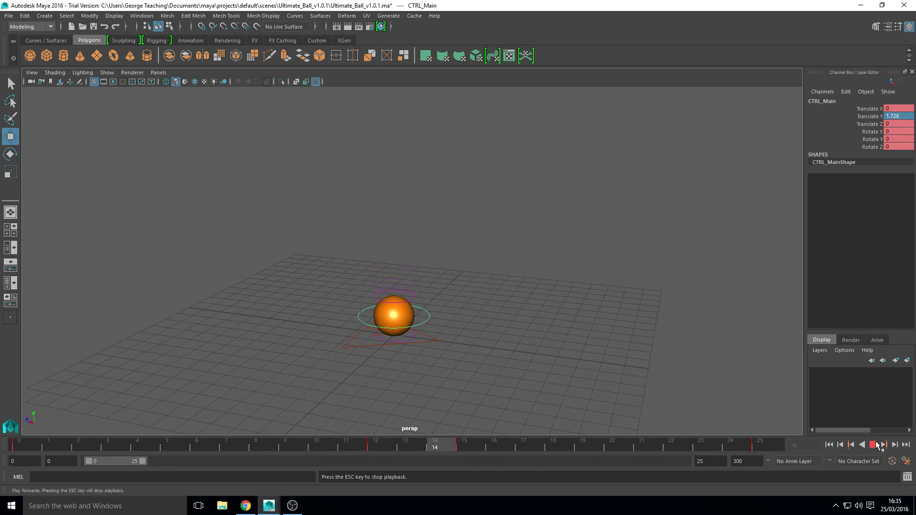
pyautogui.click(873, 444)
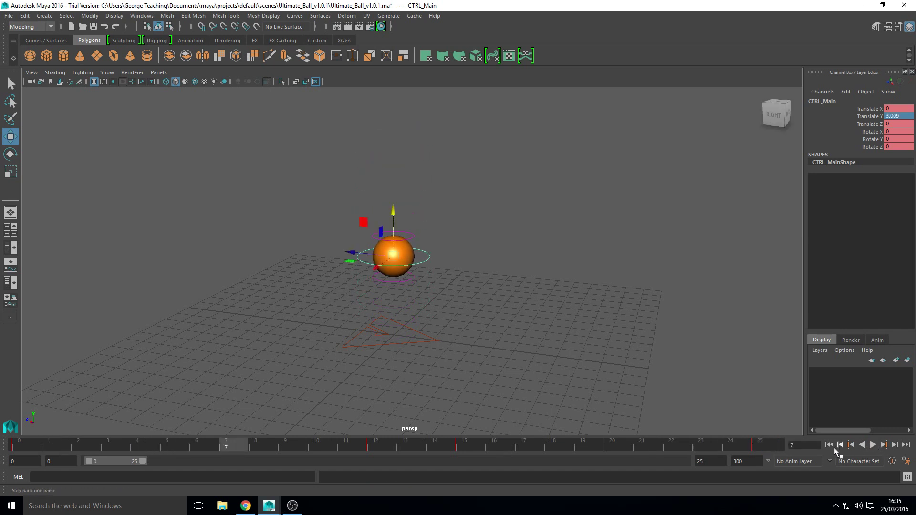
pyautogui.click(838, 445)
pyautogui.click(829, 445)
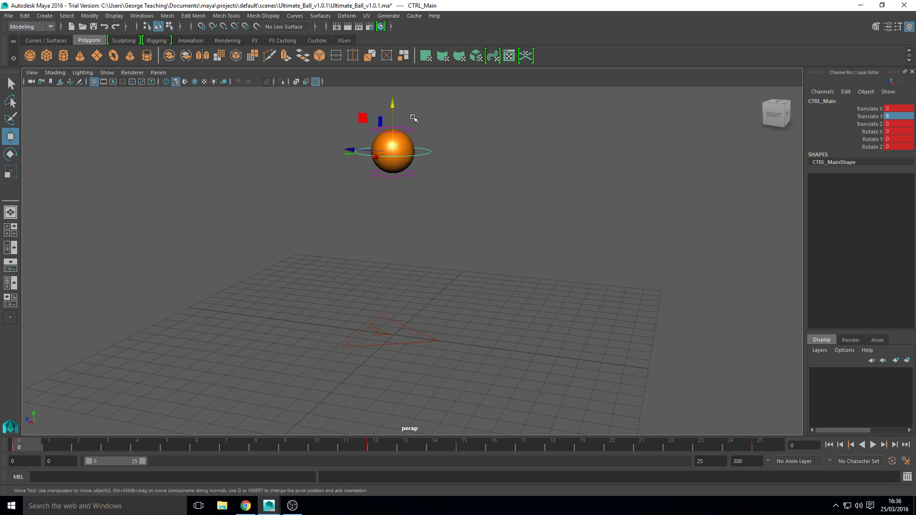
# Step: Select CTRL_Top and key its rest position at frame 0
pyautogui.click(412, 130)
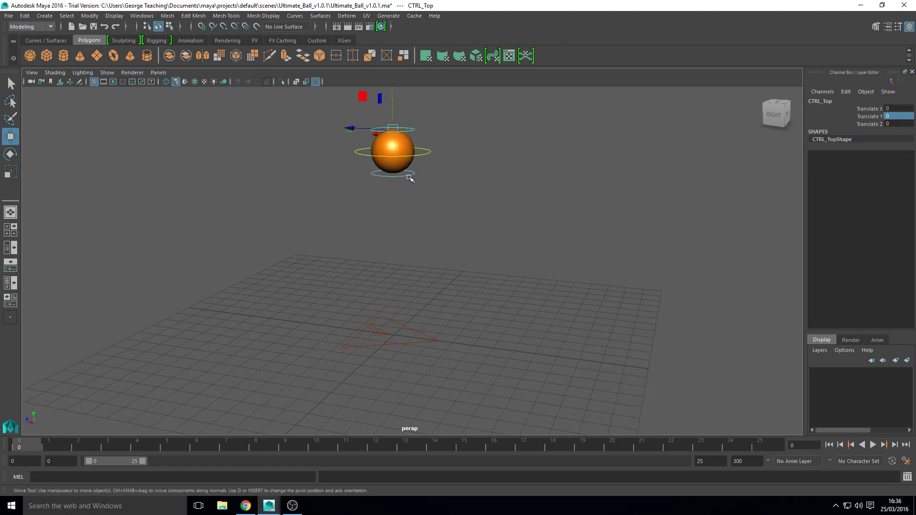
pyautogui.click(411, 131)
pyautogui.press('s')
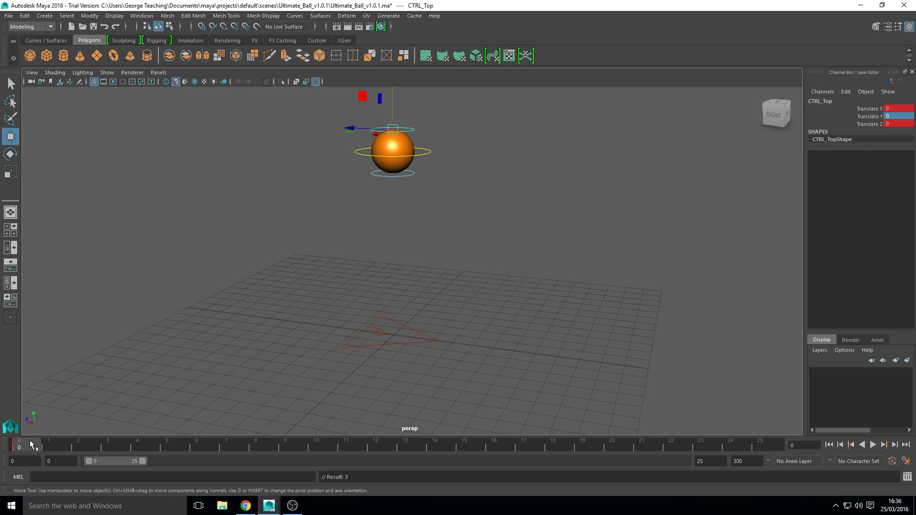
pyautogui.moveTo(30, 444); pyautogui.dragTo(771, 423)
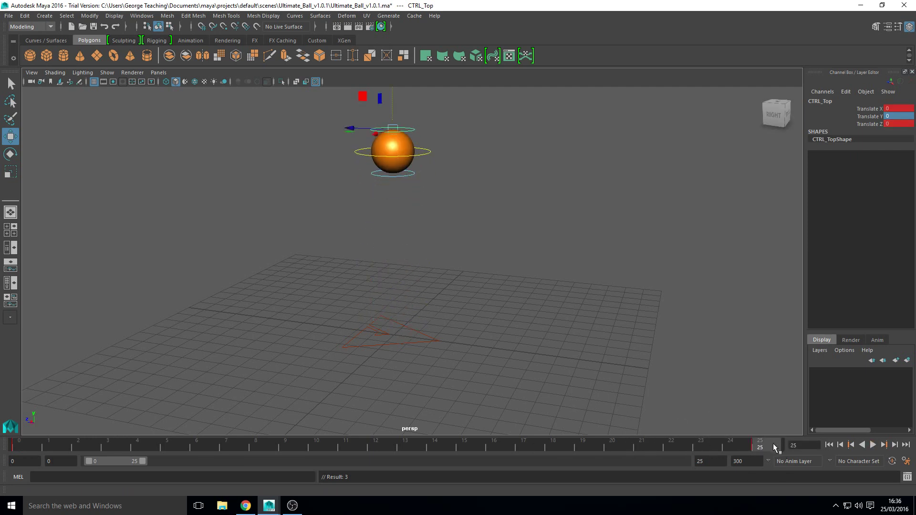
pyautogui.moveTo(773, 444); pyautogui.dragTo(383, 451)
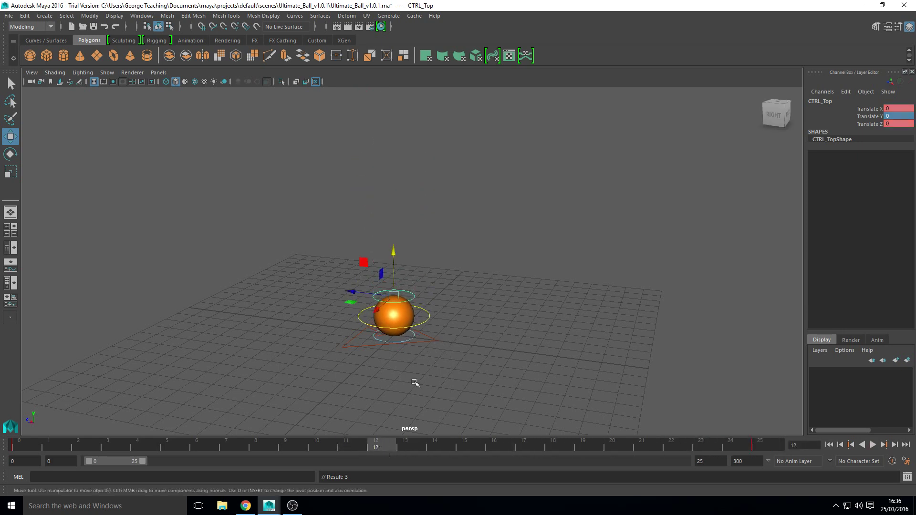
# Step: Squash the ball with CTRL_Top Translate Y -0.6, keyed at frame 12
pyautogui.doubleClick(900, 116)
pyautogui.write('-.6')
pyautogui.press('Return')
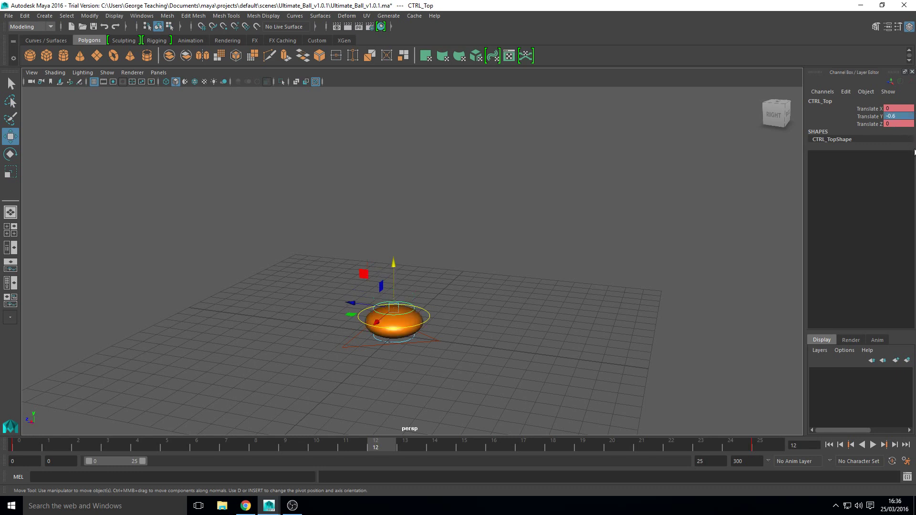
pyautogui.keyDown('alt'); pyautogui.moveTo(528, 313); pyautogui.dragTo(512, 317); pyautogui.keyUp('alt')
pyautogui.press('s')
# Step: Deepen the squash to Translate Y -0.8, keyed at frame 14
pyautogui.moveTo(385, 448); pyautogui.dragTo(448, 446)
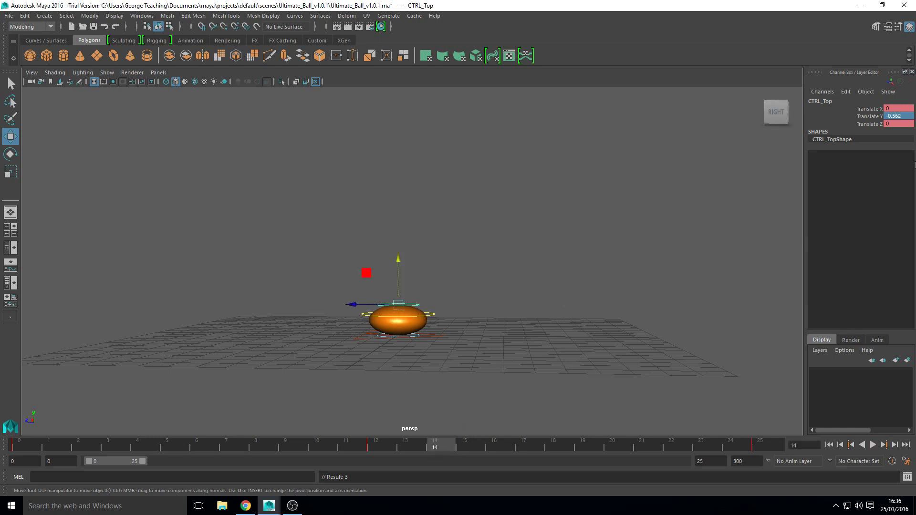
pyautogui.doubleClick(908, 117)
pyautogui.write('-0.8')
pyautogui.press('Return')
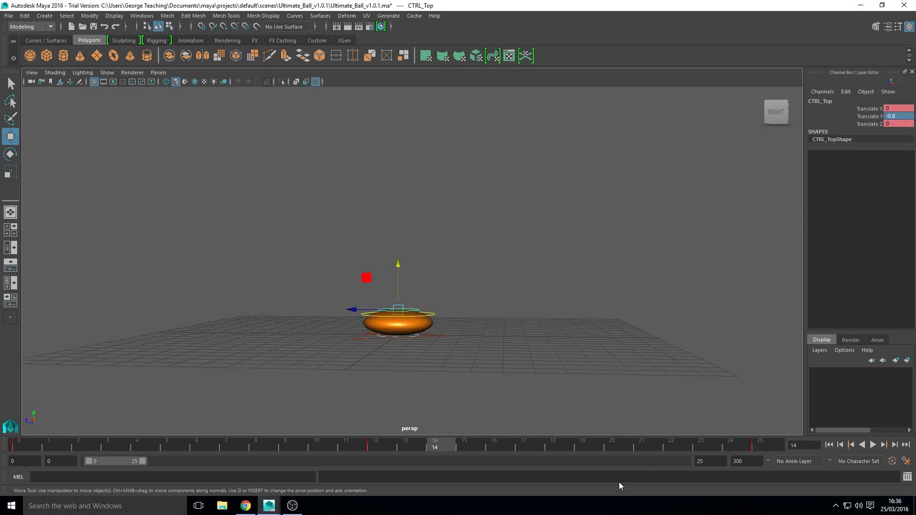
pyautogui.hotkey('shift', 'w')
# Step: Play back and scrub the bounce to check the squash
pyautogui.click(470, 448)
pyautogui.hotkey('alt', 'v')
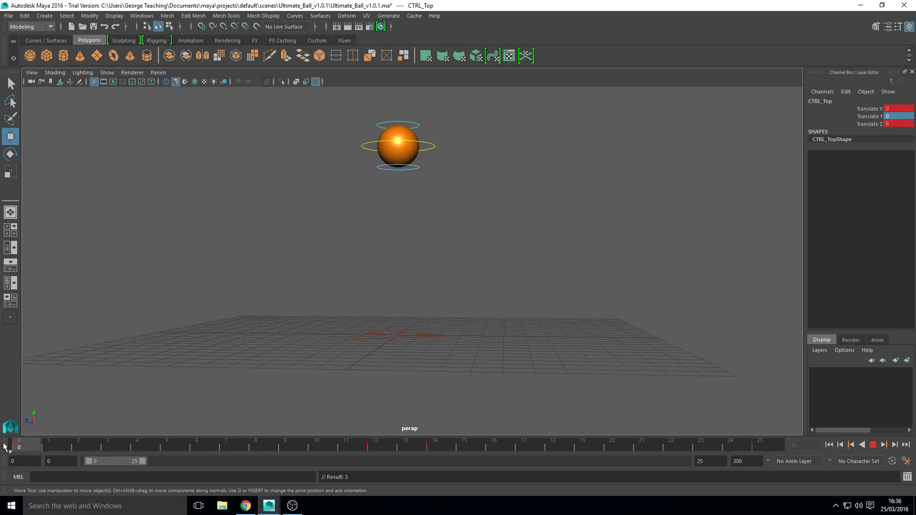
pyautogui.hotkey('alt', 'v')
pyautogui.keyDown('alt'); pyautogui.moveTo(411, 267); pyautogui.dragTo(435, 309); pyautogui.keyUp('alt')
pyautogui.moveTo(30, 447)
pyautogui.mouseDown()
pyautogui.moveTo(374, 457)
pyautogui.moveTo(214, 449)
pyautogui.moveTo(690, 438)
pyautogui.moveTo(761, 446)
pyautogui.moveTo(35, 440)
pyautogui.moveTo(346, 447)
pyautogui.mouseUp()
# Step: Stretch the ball with CTRL_Top Translate Y 0.8, keyed at frame 11
pyautogui.keyDown('alt'); pyautogui.moveTo(499, 352); pyautogui.dragTo(497, 348); pyautogui.keyUp('alt')
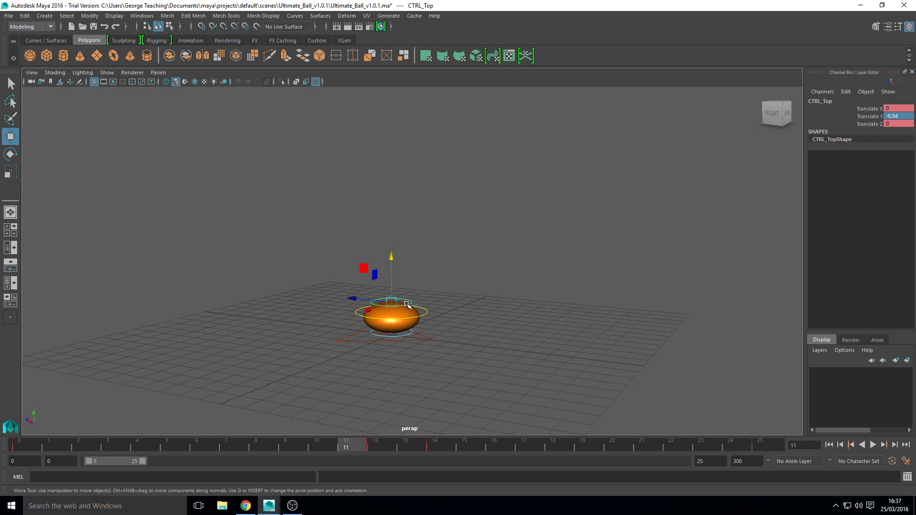
pyautogui.doubleClick(902, 116)
pyautogui.write('0.8')
pyautogui.press('Return')
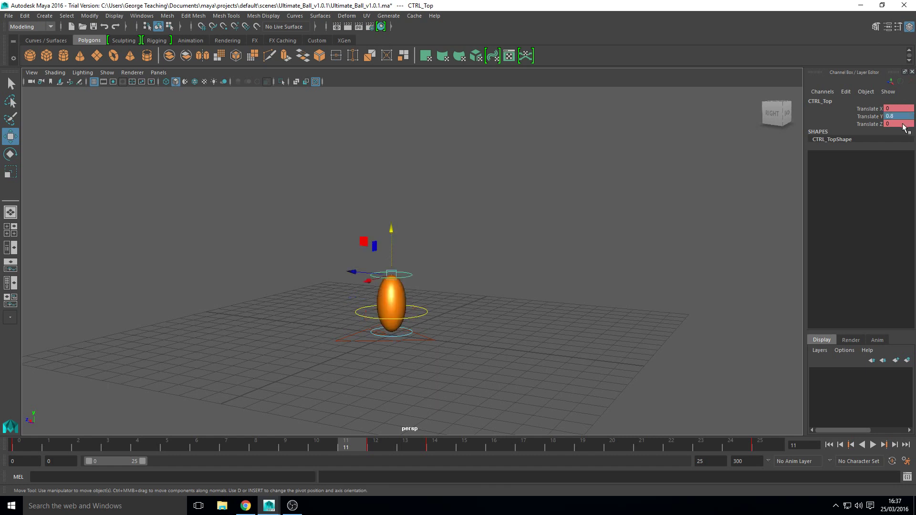
pyautogui.press('s')
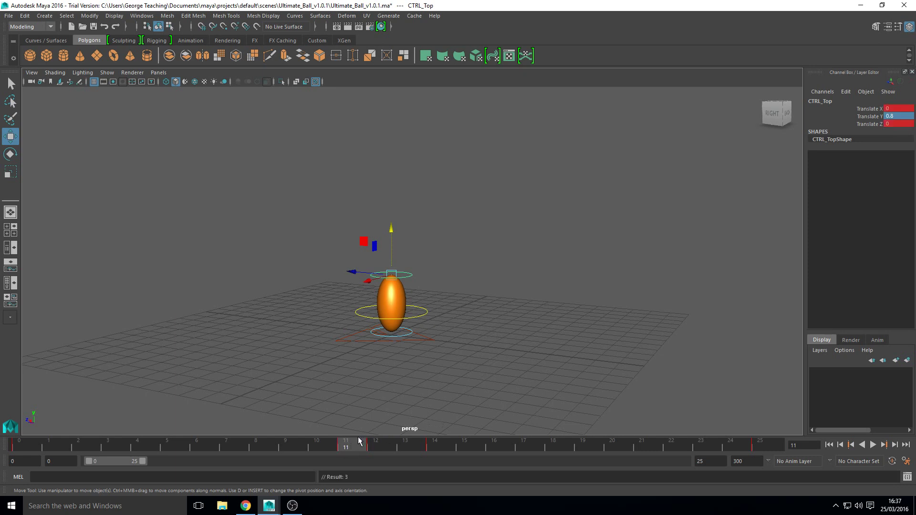
# Step: Set the same 0.8 stretch at frame 17 and play back to review it
pyautogui.moveTo(356, 446); pyautogui.dragTo(520, 449)
pyautogui.click(902, 116)
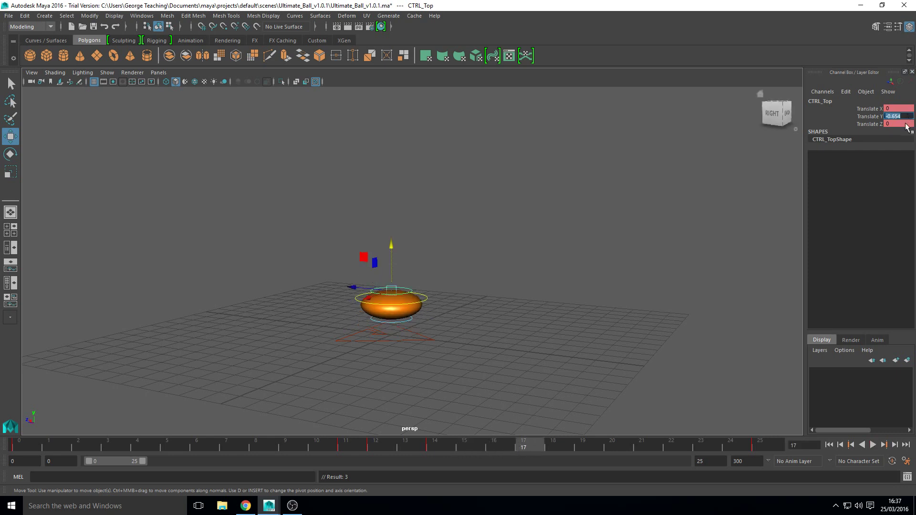
pyautogui.write('0.8')
pyautogui.press('Return')
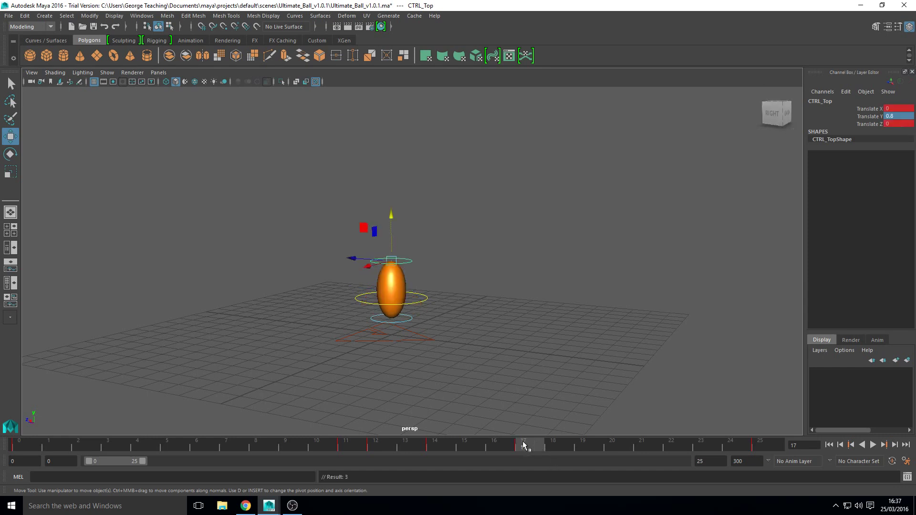
pyautogui.hotkey('alt', 'v')
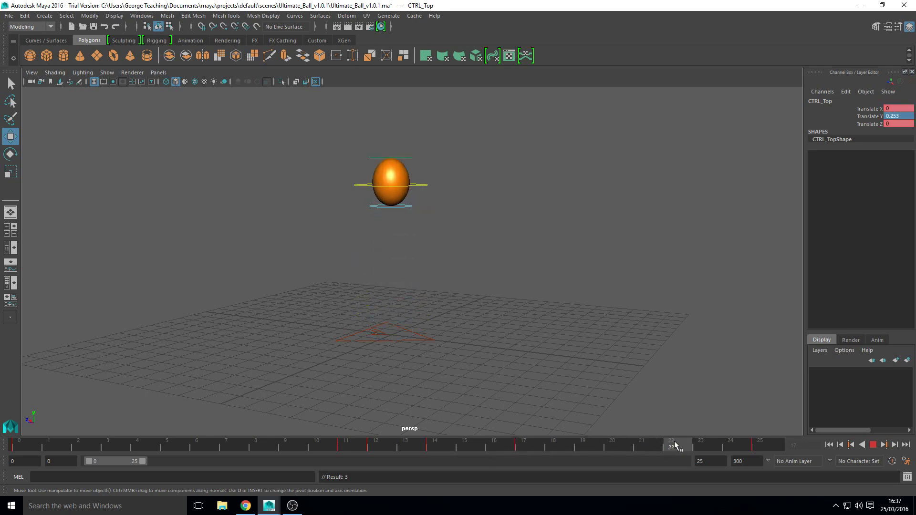
pyautogui.moveTo(746, 449)
pyautogui.mouseDown()
pyautogui.moveTo(364, 441)
pyautogui.moveTo(595, 445)
pyautogui.moveTo(666, 456)
pyautogui.moveTo(758, 444)
pyautogui.mouseUp()
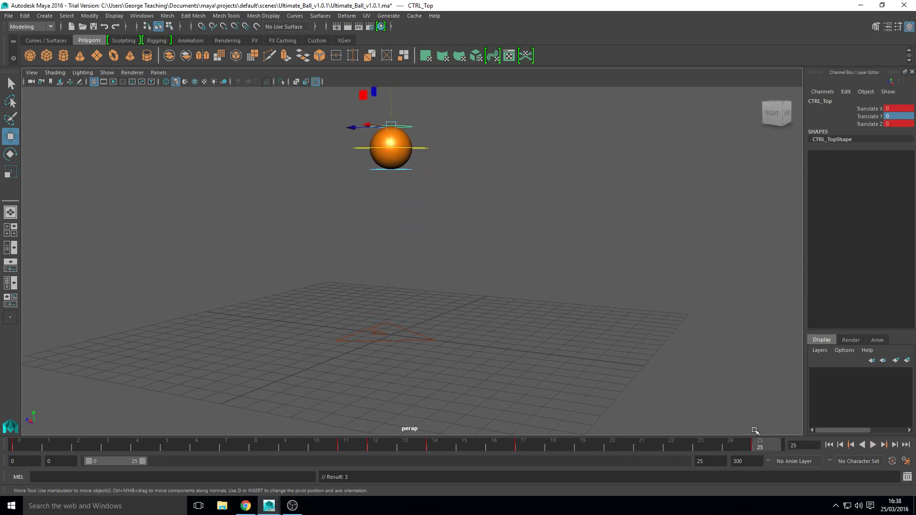
# Step: Change the playback end frame to 24 and play the loop from frame 0
pyautogui.moveTo(752, 444); pyautogui.dragTo(19, 444)
pyautogui.doubleClick(700, 462)
pyautogui.write('24')
pyautogui.press('Return')
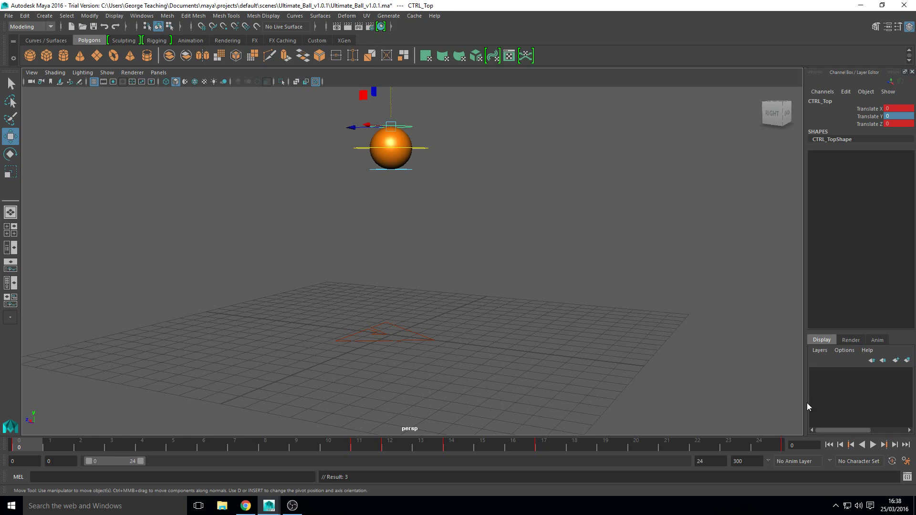
pyautogui.click(873, 445)
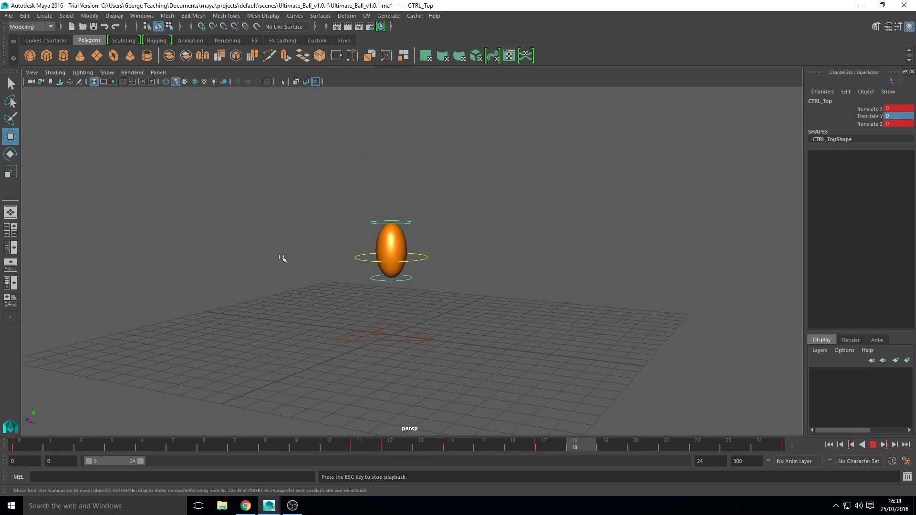
pyautogui.click(107, 73)
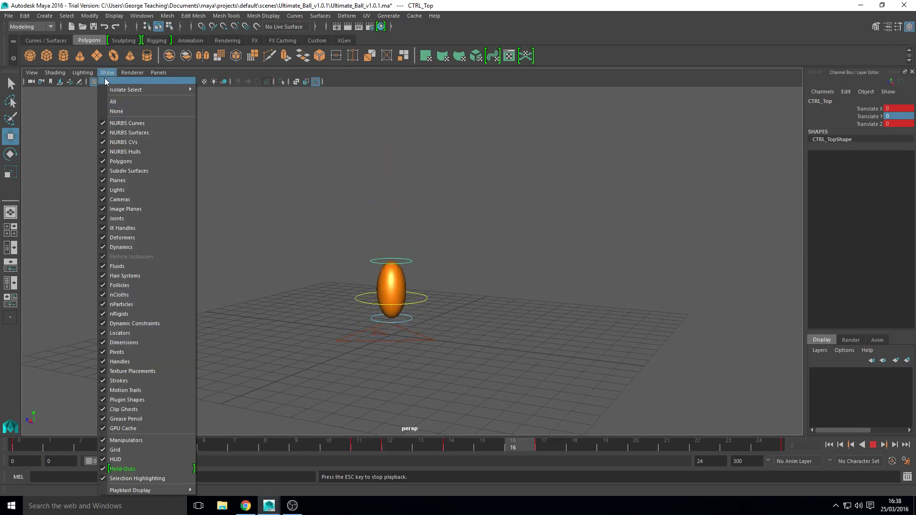
pyautogui.click(128, 123)
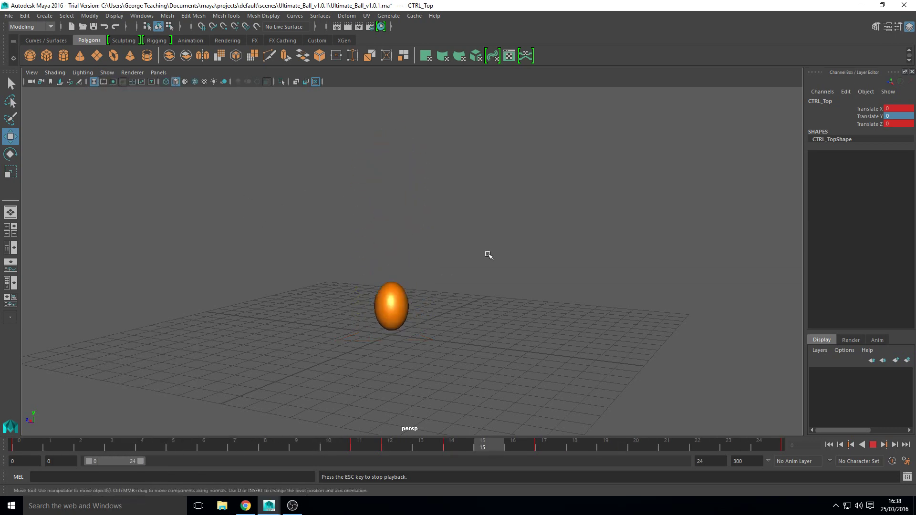
pyautogui.keyDown('alt'); pyautogui.moveTo(507, 264); pyautogui.dragTo(416, 261); pyautogui.keyUp('alt')
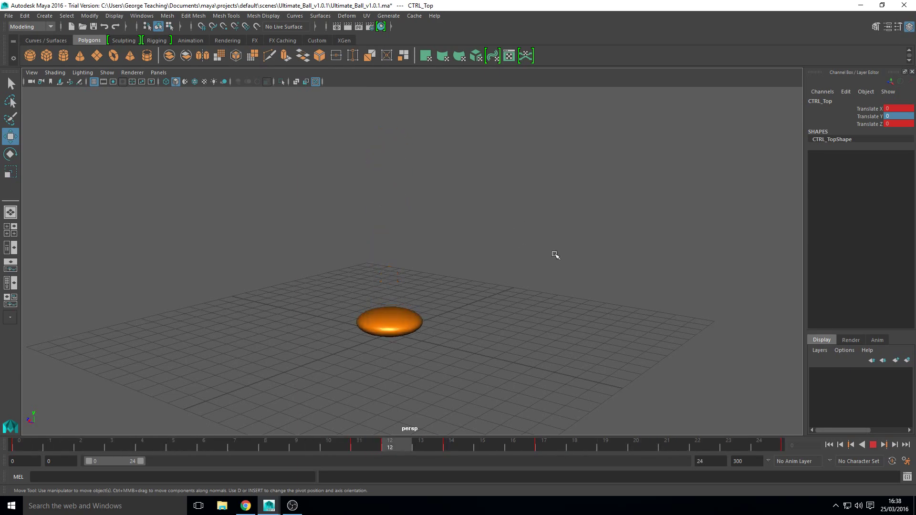
pyautogui.click(873, 444)
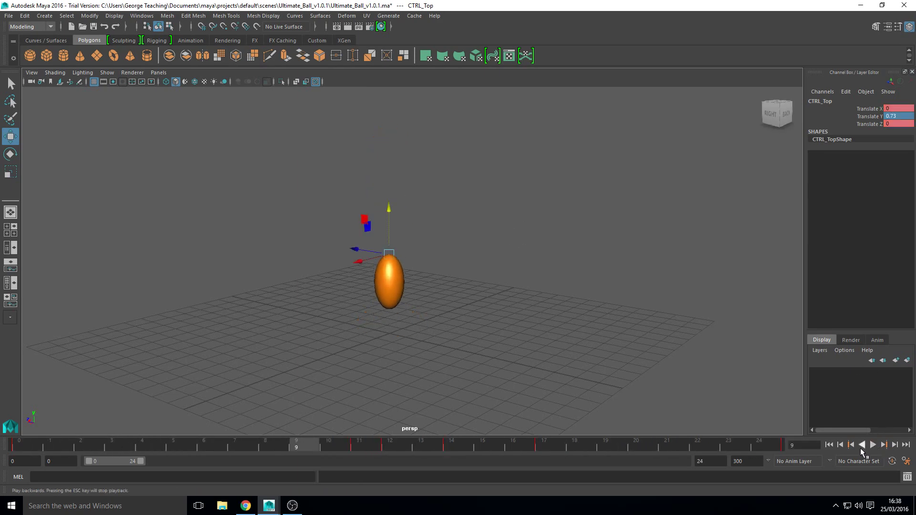
pyautogui.click(829, 445)
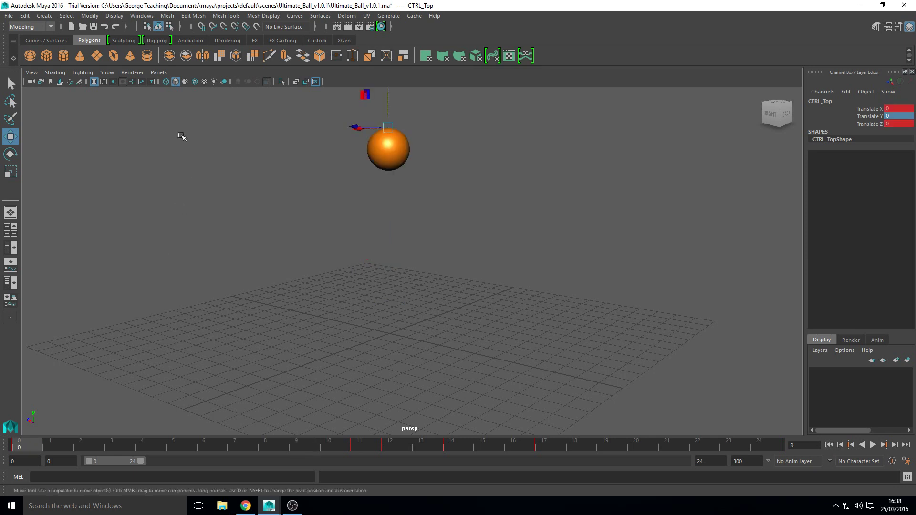
pyautogui.click(108, 73)
pyautogui.click(137, 123)
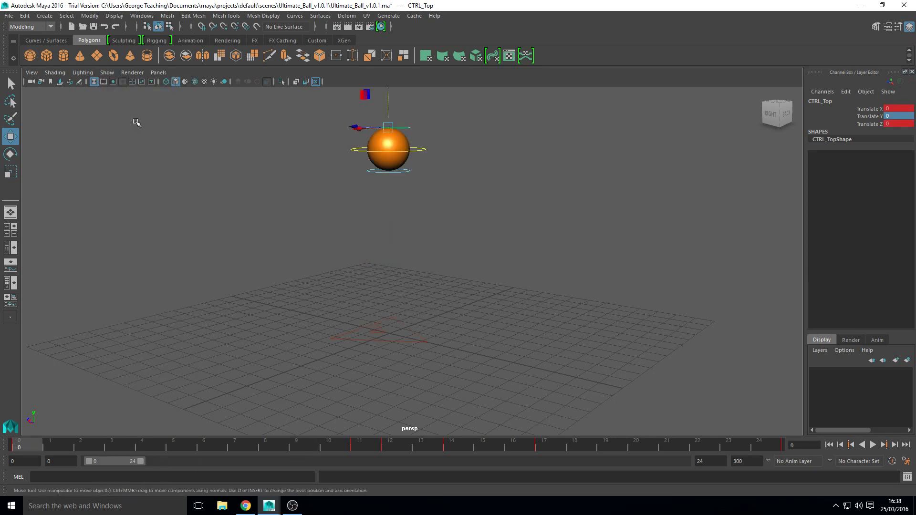
pyautogui.click(414, 151)
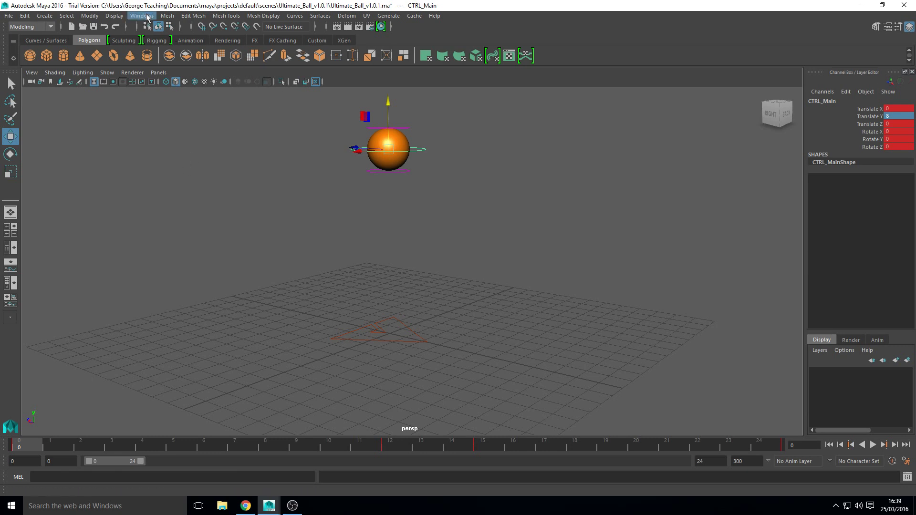
# Step: Open the Graph Editor for CTRL_Main and fit all its curves in view
pyautogui.click(147, 18)
pyautogui.moveTo(210, 42)
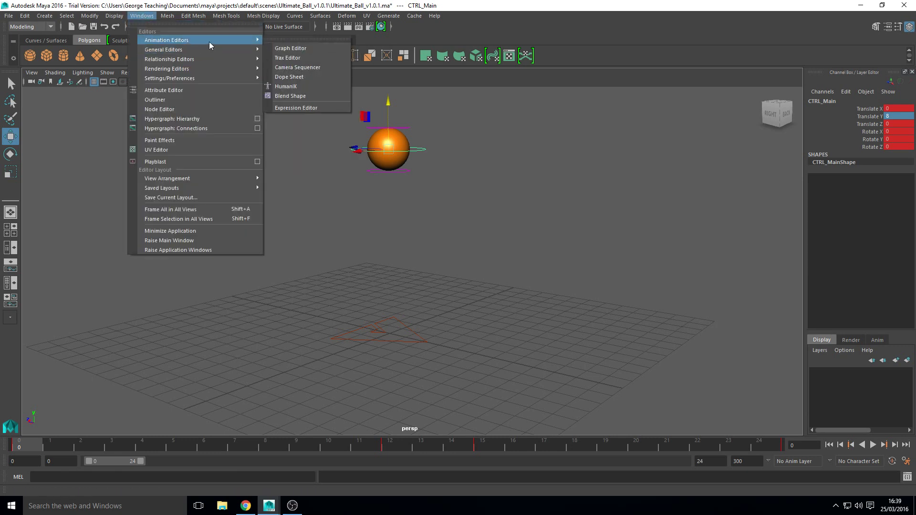
pyautogui.click(291, 49)
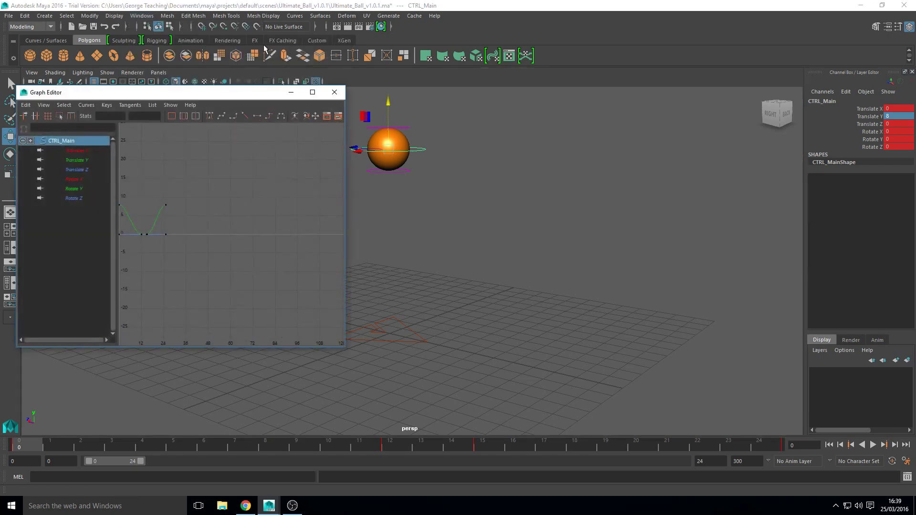
pyautogui.moveTo(224, 95); pyautogui.dragTo(217, 93)
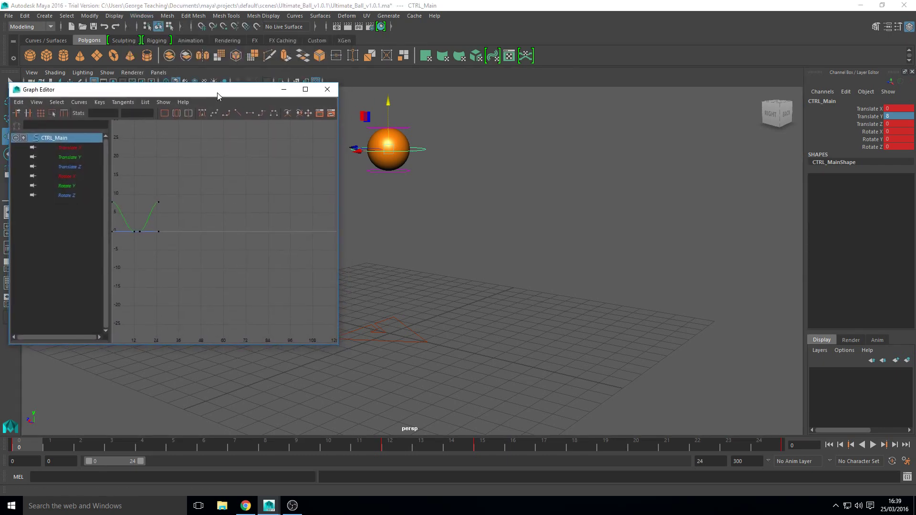
pyautogui.keyDown('alt'); pyautogui.moveTo(192, 256); pyautogui.dragTo(284, 254, button='middle'); pyautogui.keyUp('alt')
pyautogui.press('f')
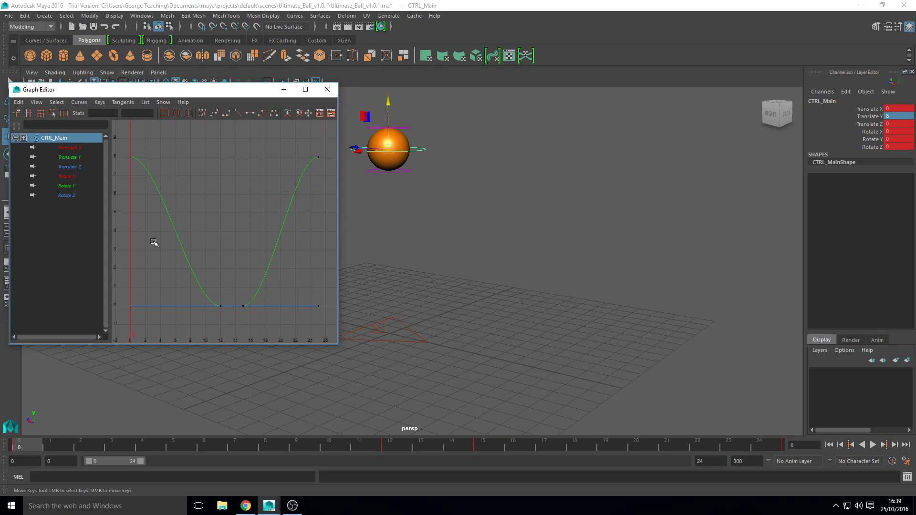
# Step: Select the bounce curve's keys and isolate the Translate Y curve
pyautogui.moveTo(148, 235); pyautogui.dragTo(313, 255)
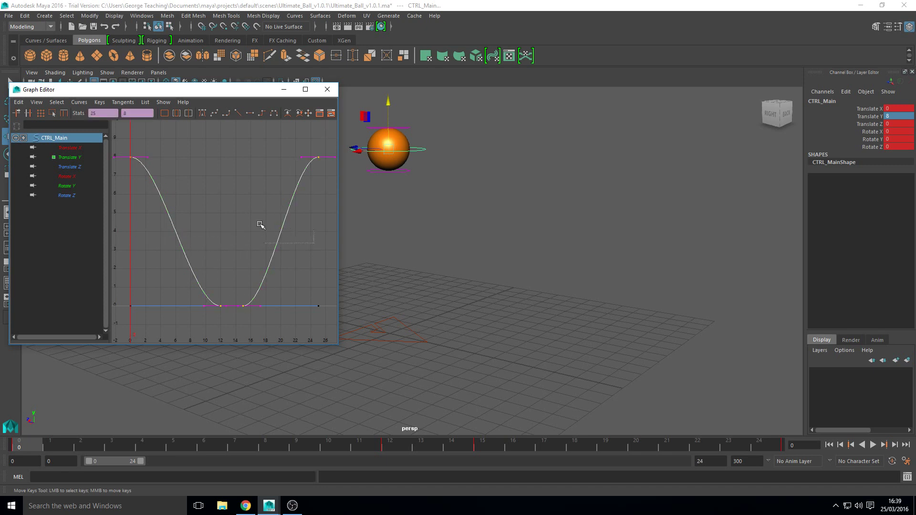
pyautogui.rightClick(283, 224)
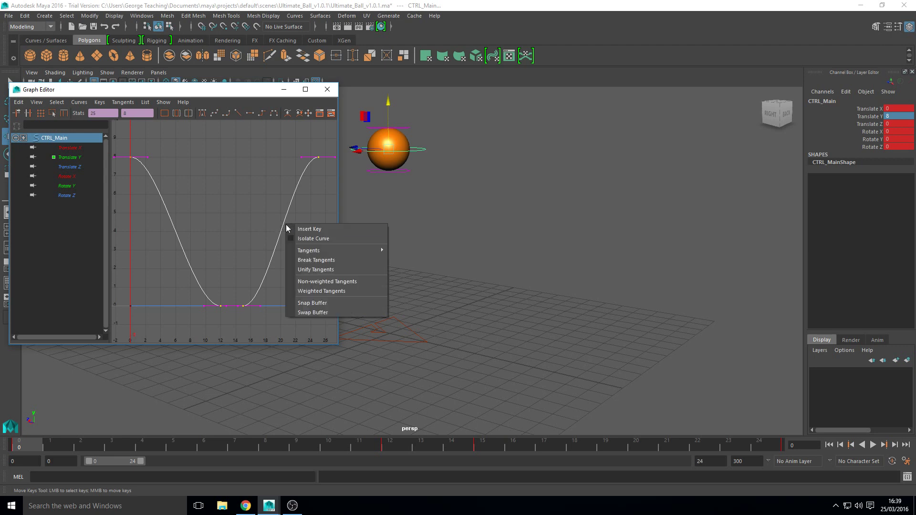
pyautogui.click(333, 240)
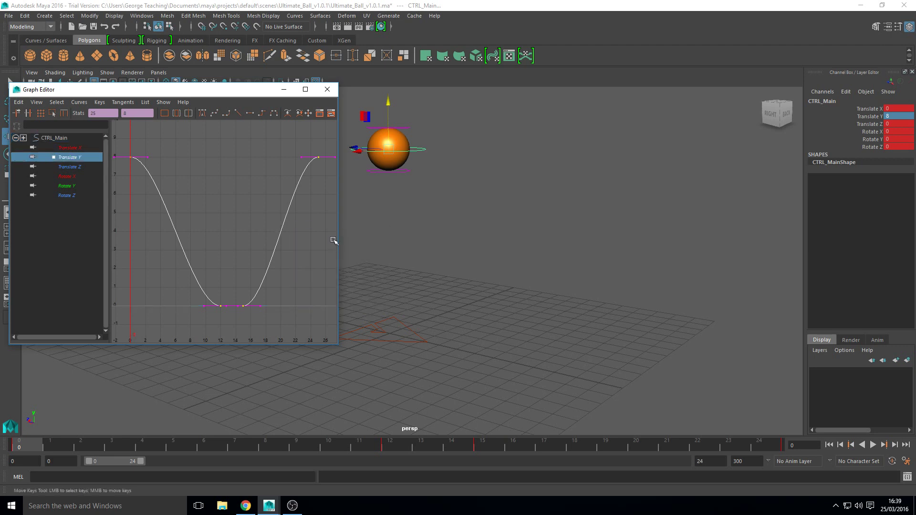
pyautogui.click(173, 273)
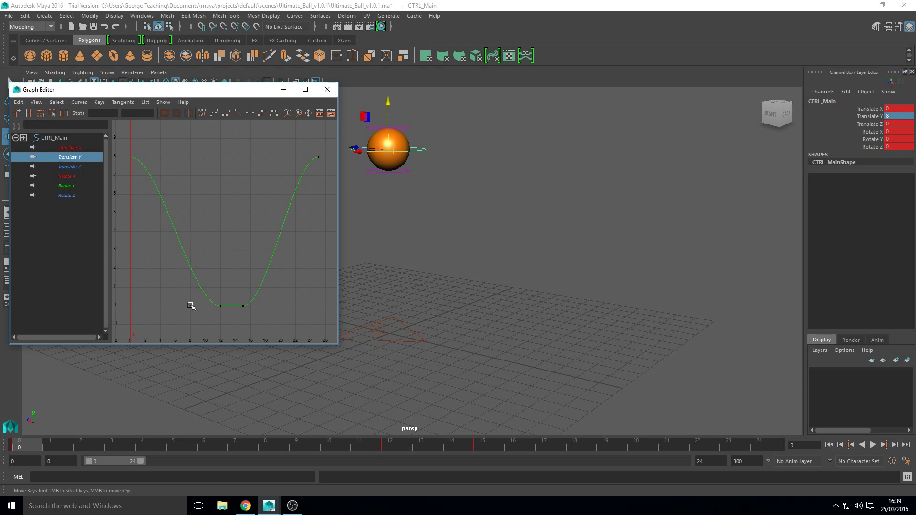
# Step: Select the frame-12 contact key, preview the bounce, and undo a trial tangent tweak
pyautogui.moveTo(230, 287); pyautogui.dragTo(217, 320)
pyautogui.click(873, 445)
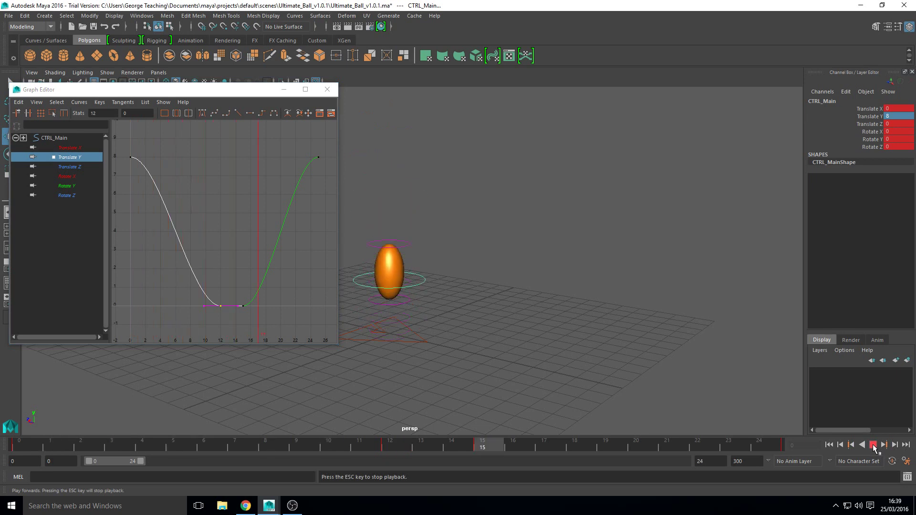
pyautogui.click(873, 446)
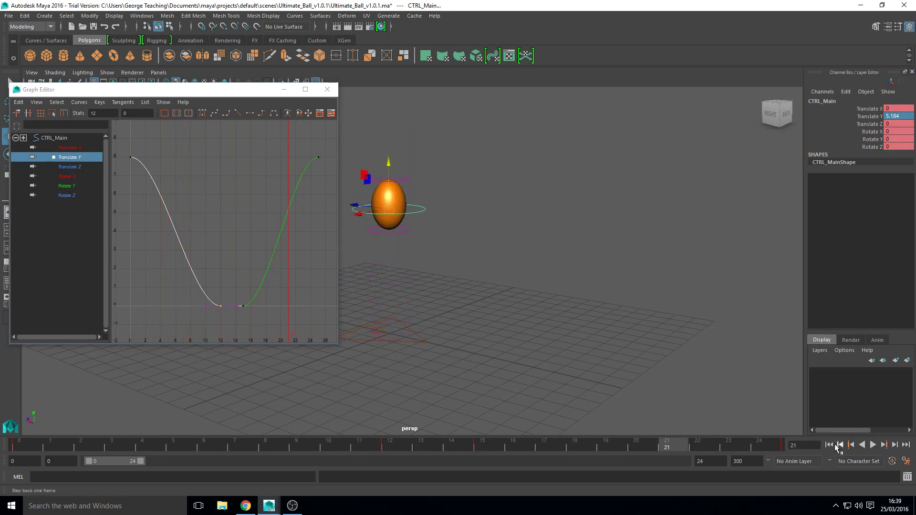
pyautogui.click(831, 445)
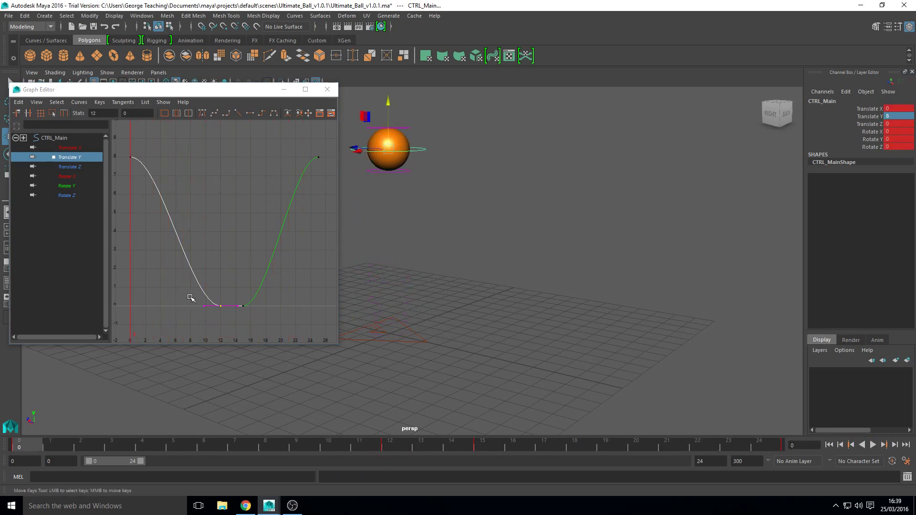
pyautogui.moveTo(193, 299); pyautogui.dragTo(231, 317)
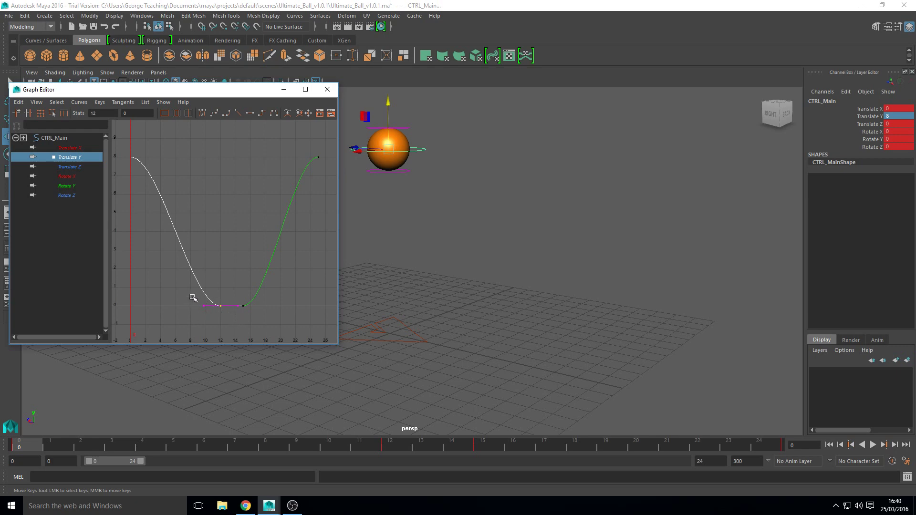
pyautogui.click(205, 306)
pyautogui.moveTo(204, 306)
pyautogui.mouseDown(button='middle')
pyautogui.moveTo(215, 287)
pyautogui.moveTo(194, 324)
pyautogui.moveTo(222, 348)
pyautogui.moveTo(204, 310)
pyautogui.moveTo(219, 302)
pyautogui.mouseUp(button='middle')
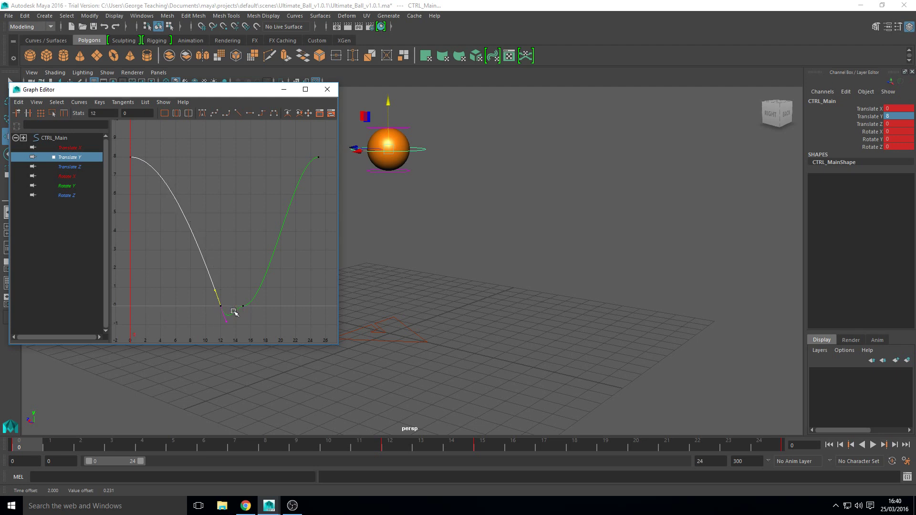
pyautogui.hotkey('ctrl', 'z')
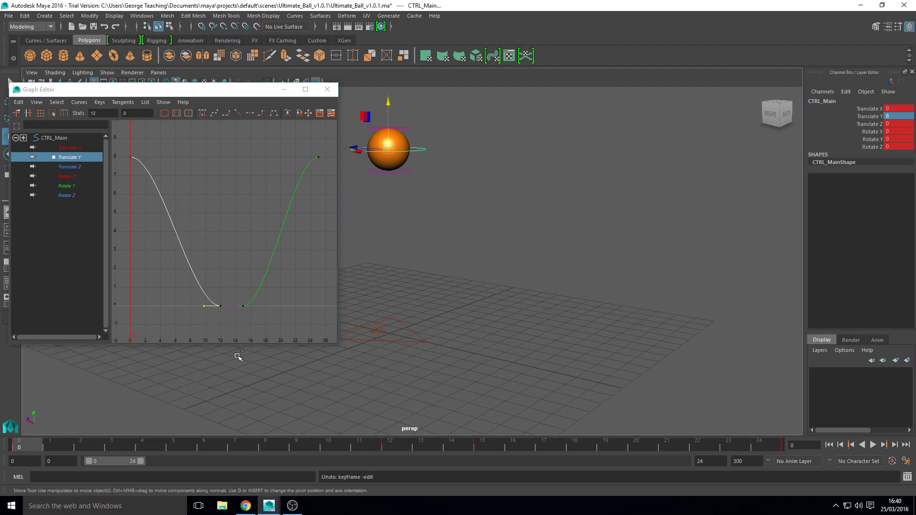
# Step: Break the frame-12 key's tangents and make its incoming side linear
pyautogui.rightClick(228, 307)
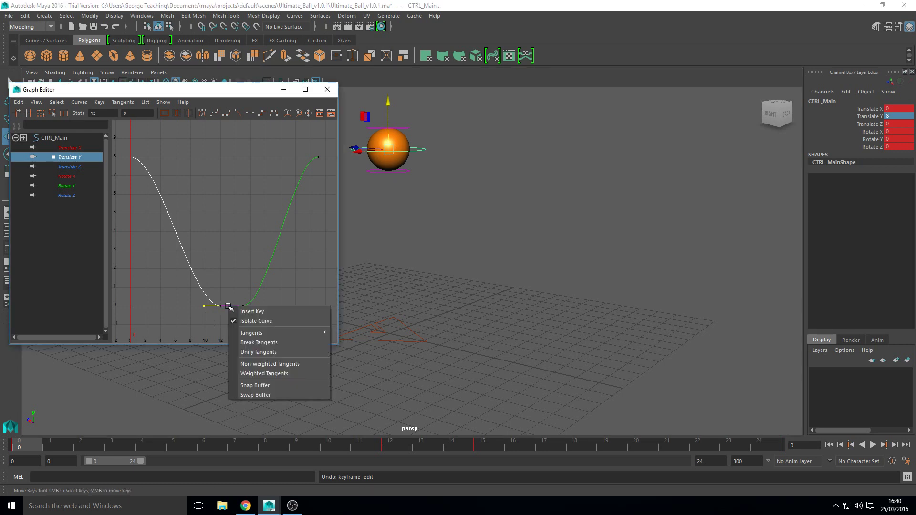
pyautogui.click(279, 343)
pyautogui.moveTo(191, 298)
pyautogui.mouseDown(button='middle')
pyautogui.moveTo(211, 317)
pyautogui.moveTo(207, 286)
pyautogui.moveTo(213, 294)
pyautogui.moveTo(203, 299)
pyautogui.mouseUp(button='middle')
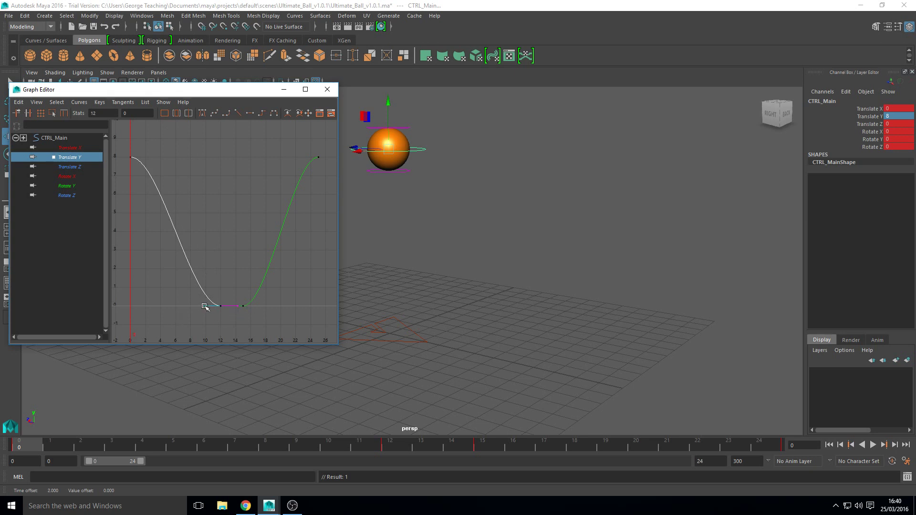
pyautogui.moveTo(206, 305); pyautogui.dragTo(207, 302, button='middle')
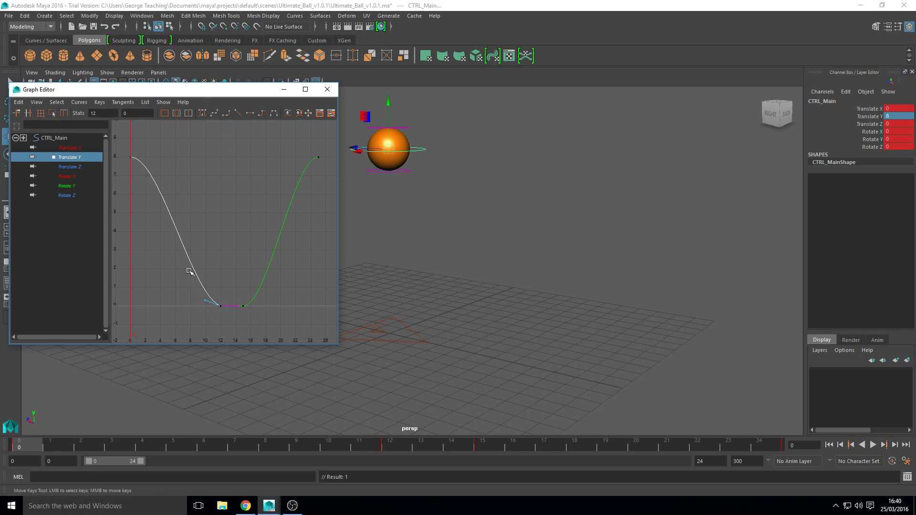
pyautogui.hotkey('ctrl', 'z')
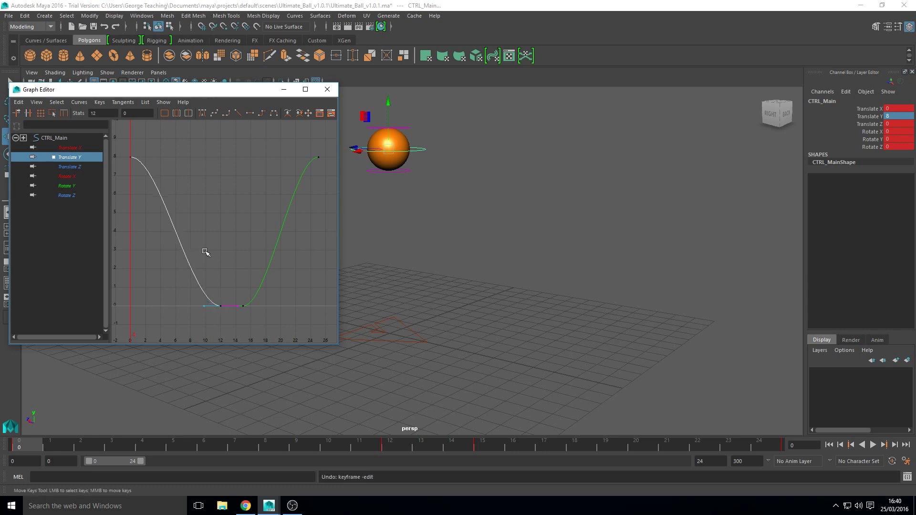
pyautogui.click(238, 114)
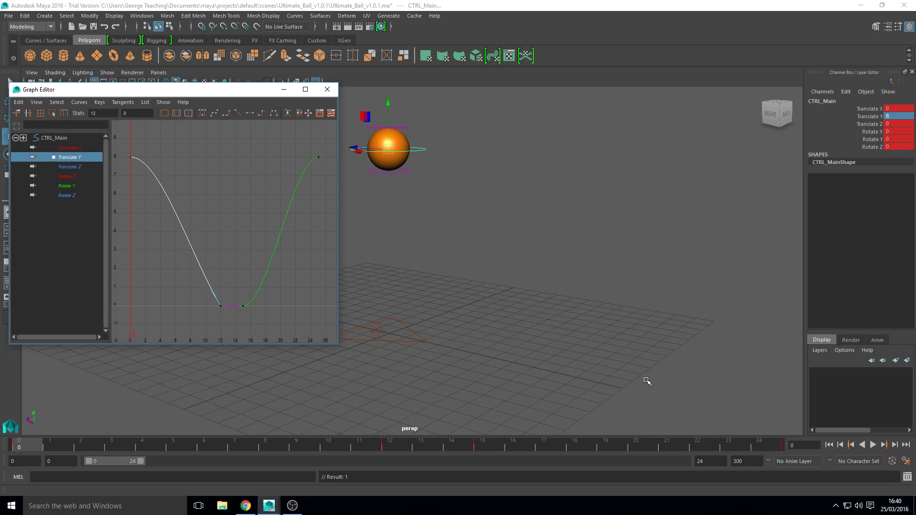
# Step: Break the frame-15 key's tangents, make its outgoing side linear, and play back to check
pyautogui.click(243, 306)
pyautogui.rightClick(251, 309)
pyautogui.click(293, 345)
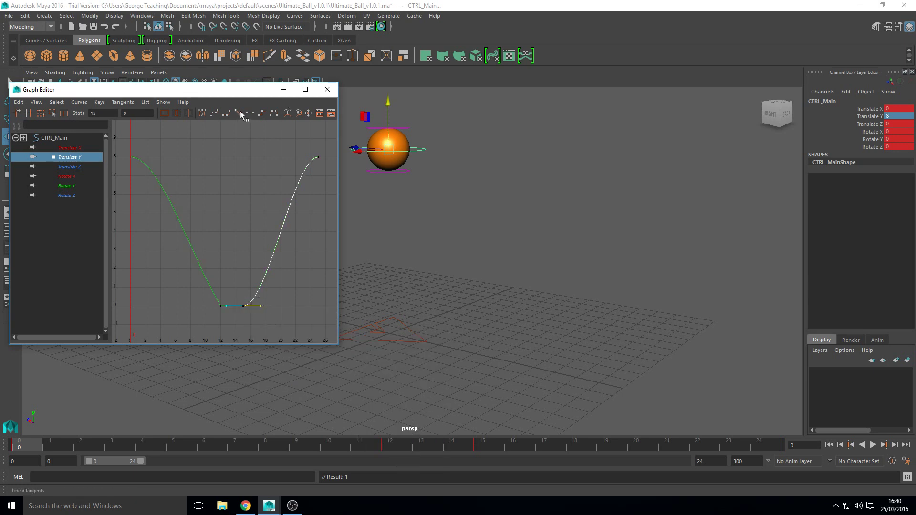
pyautogui.click(238, 114)
pyautogui.click(873, 445)
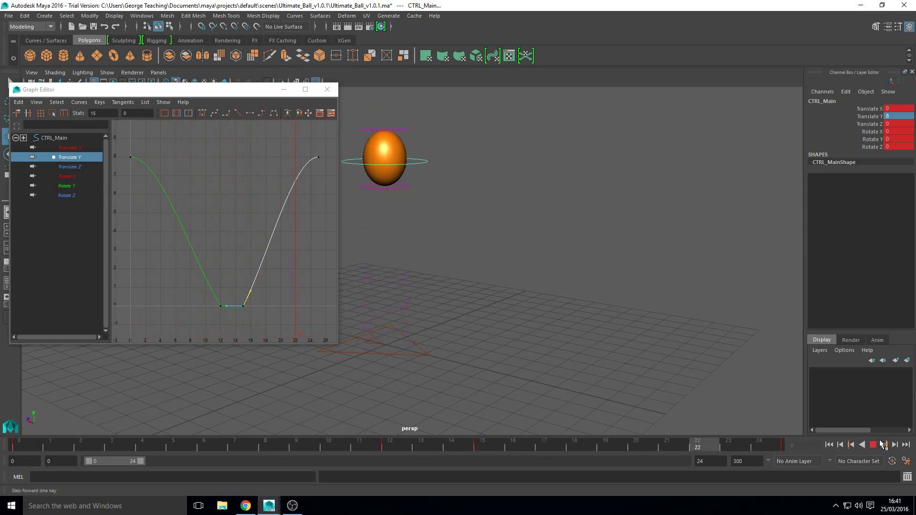
pyautogui.click(873, 444)
pyautogui.click(829, 445)
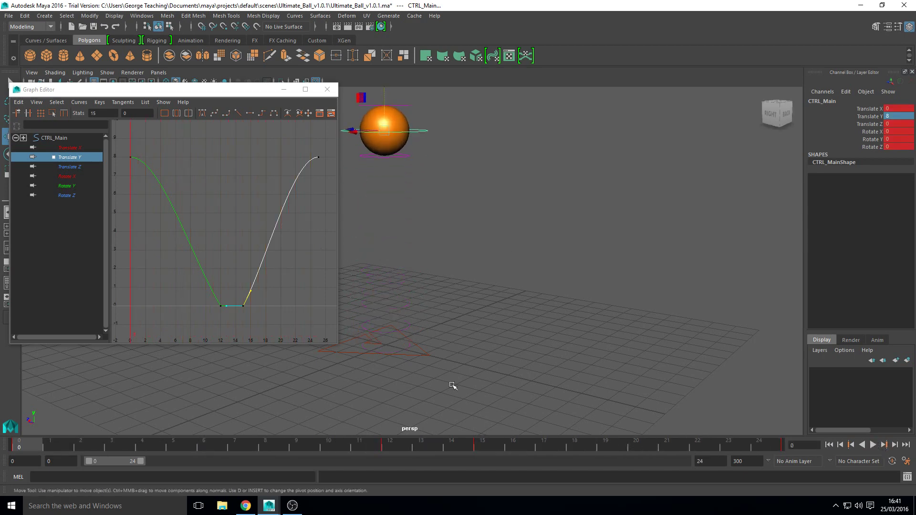
# Step: Steepen the incoming tangent of the frame-12 contact key on the Translate Y curve
pyautogui.click(146, 152)
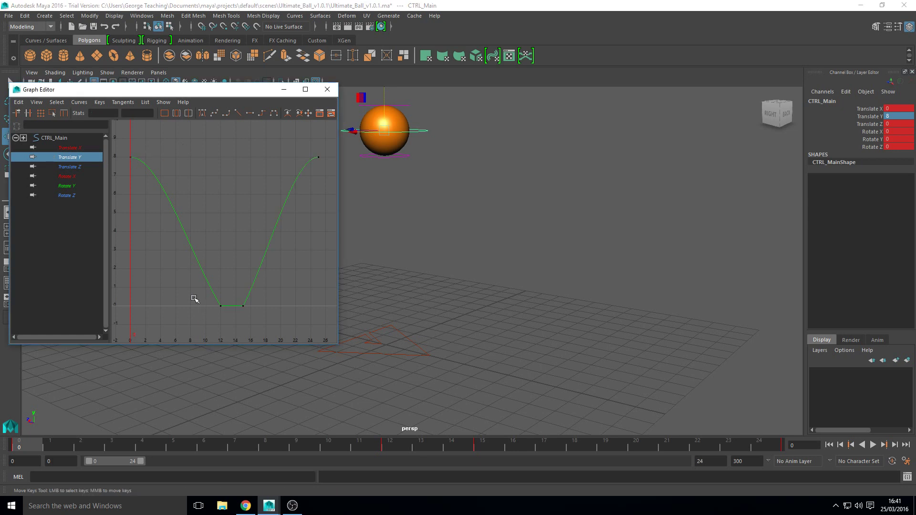
pyautogui.moveTo(233, 326); pyautogui.dragTo(233, 327)
pyautogui.moveTo(212, 294); pyautogui.dragTo(216, 292, button='middle')
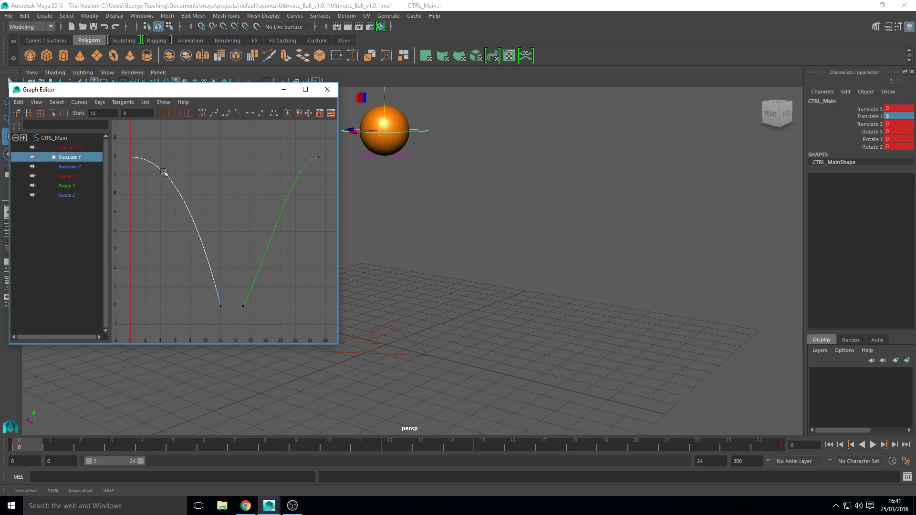
# Step: Steepen the outgoing tangent of the frame-15 key so the curve rises sharply
pyautogui.click(241, 297)
pyautogui.click(252, 288)
pyautogui.moveTo(252, 292); pyautogui.dragTo(247, 289, button='middle')
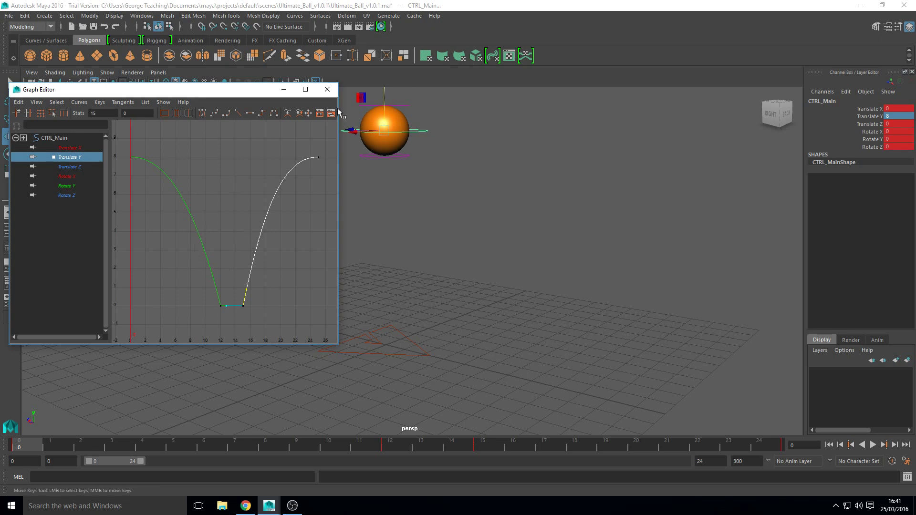
# Step: Close the Graph Editor, deselect the ball control and hide NURBS curves in the viewport
pyautogui.click(327, 89)
pyautogui.click(594, 355)
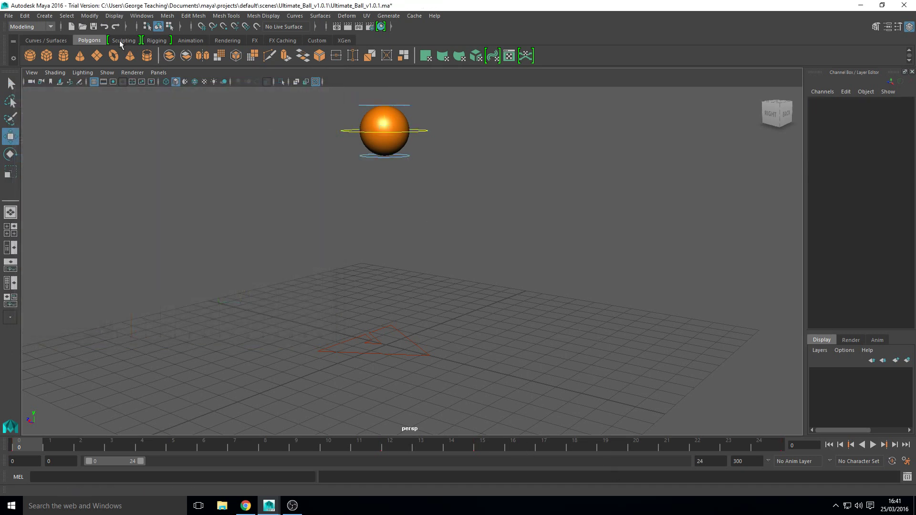
pyautogui.click(106, 73)
pyautogui.click(134, 125)
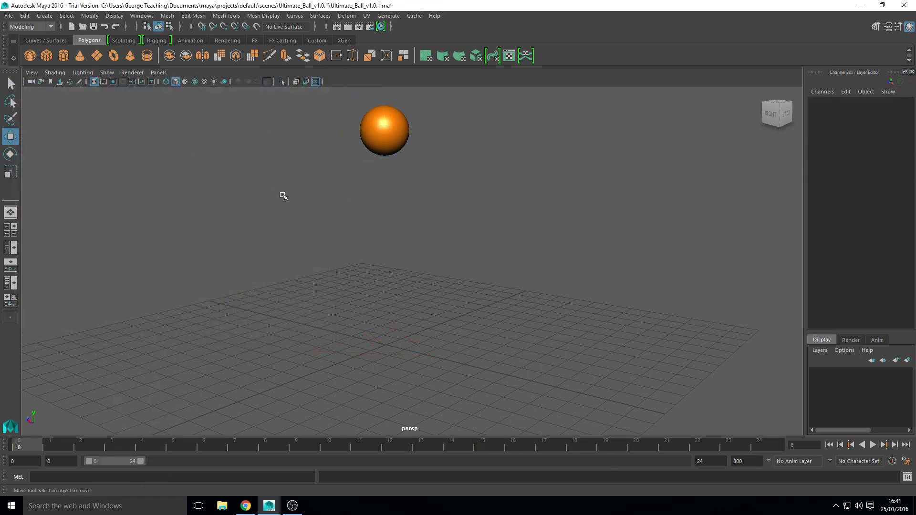
# Step: Play the bounce, rewind to frame 0 and replay it from a flatter camera angle
pyautogui.click(873, 445)
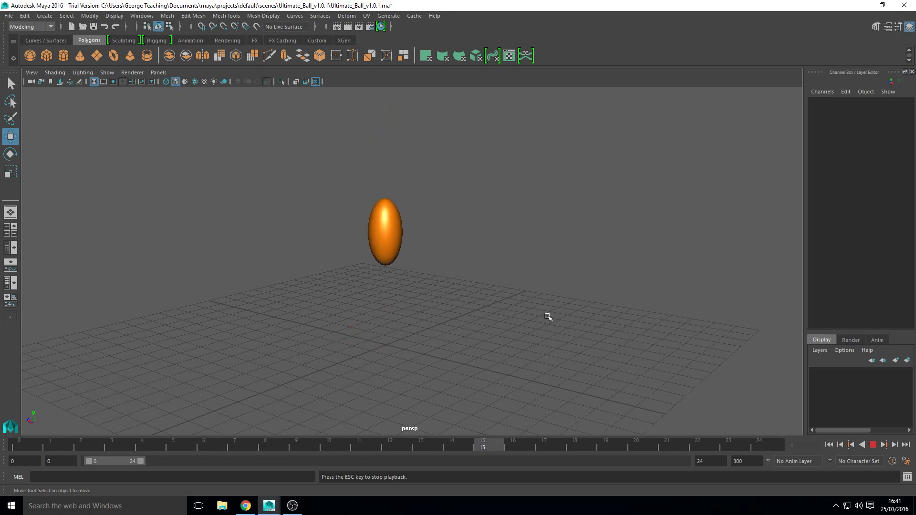
pyautogui.click(873, 445)
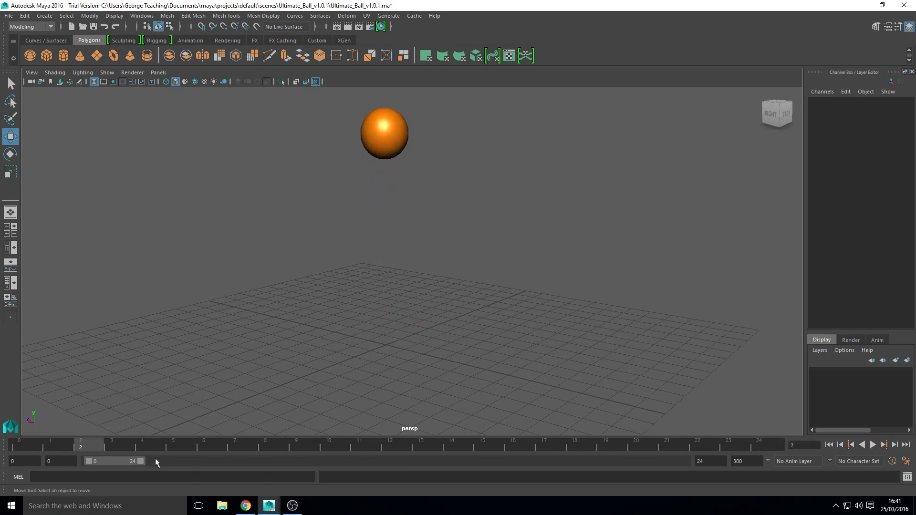
pyautogui.moveTo(79, 444); pyautogui.dragTo(19, 445)
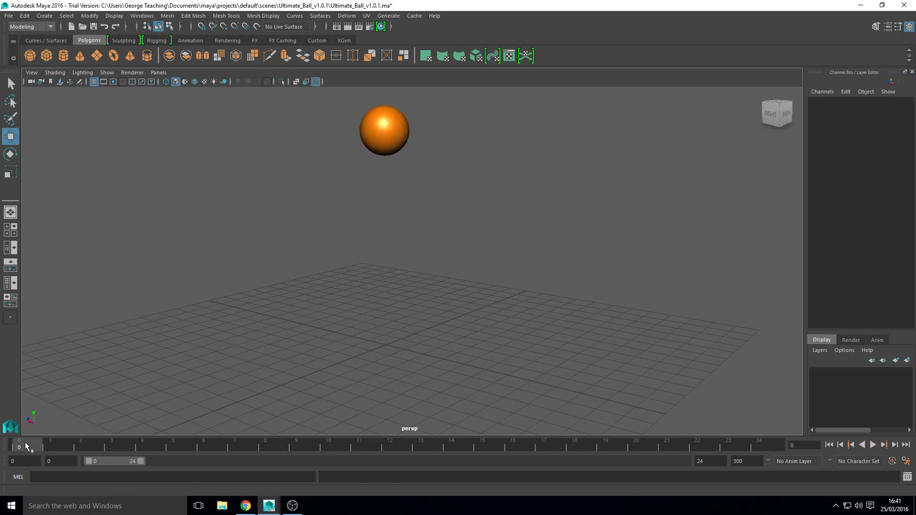
pyautogui.hotkey('alt', 'v')
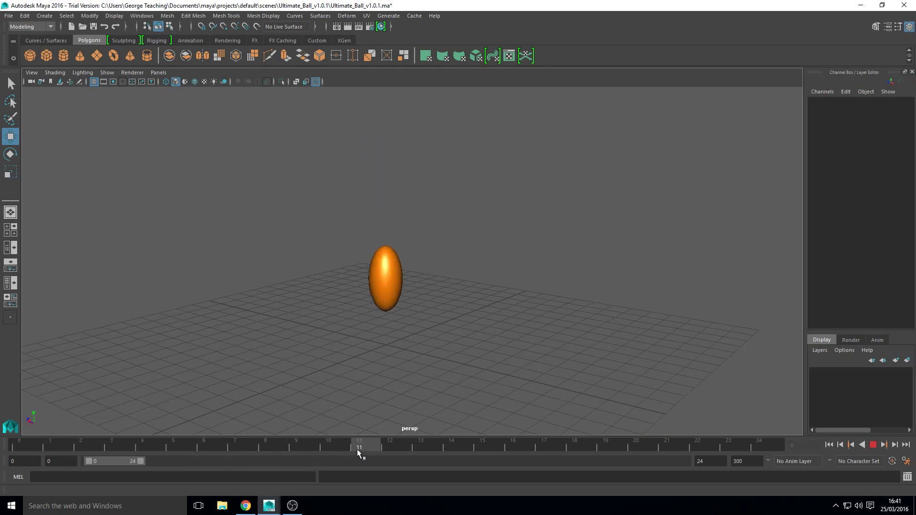
pyautogui.hotkey('alt', 'v')
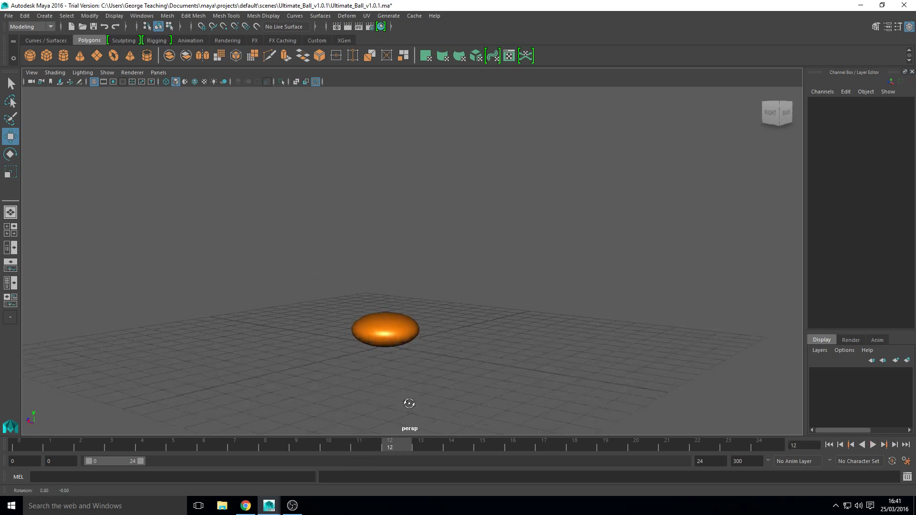
pyautogui.keyDown('alt'); pyautogui.moveTo(409, 402); pyautogui.dragTo(428, 410); pyautogui.keyUp('alt')
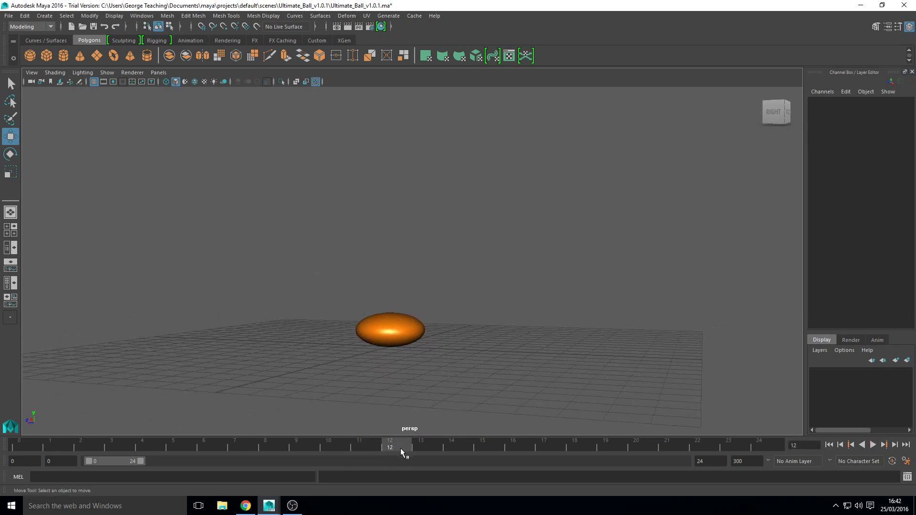
pyautogui.hotkey('alt', 'v')
pyautogui.hotkey('alt', 'v')
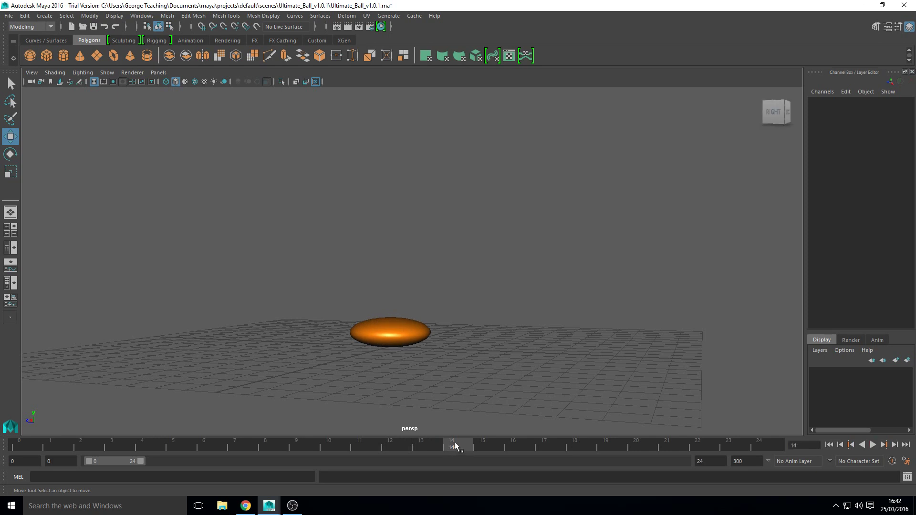
pyautogui.hotkey('alt', 'v')
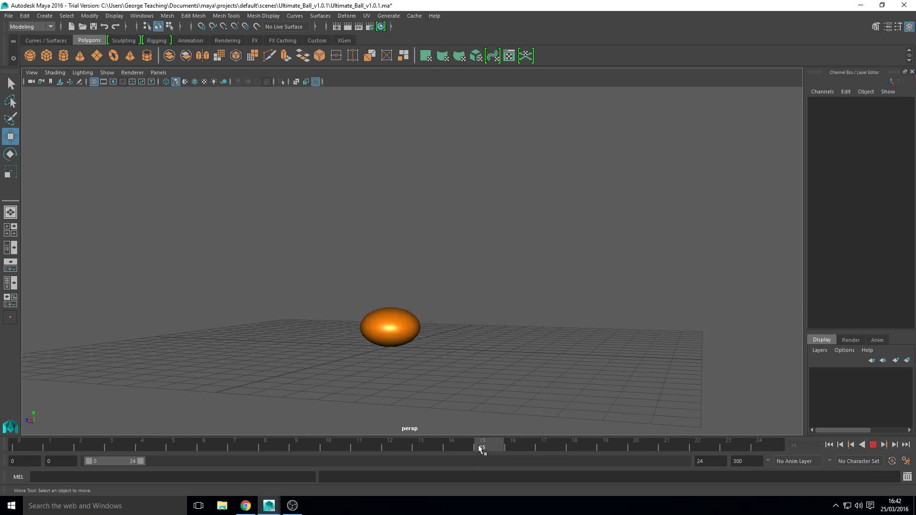
# Step: Scrub the bounce back and forth between frames 10 and 24 from a lower camera angle
pyautogui.moveTo(503, 445); pyautogui.dragTo(760, 446)
pyautogui.keyDown('alt'); pyautogui.moveTo(641, 252); pyautogui.dragTo(560, 271); pyautogui.keyUp('alt')
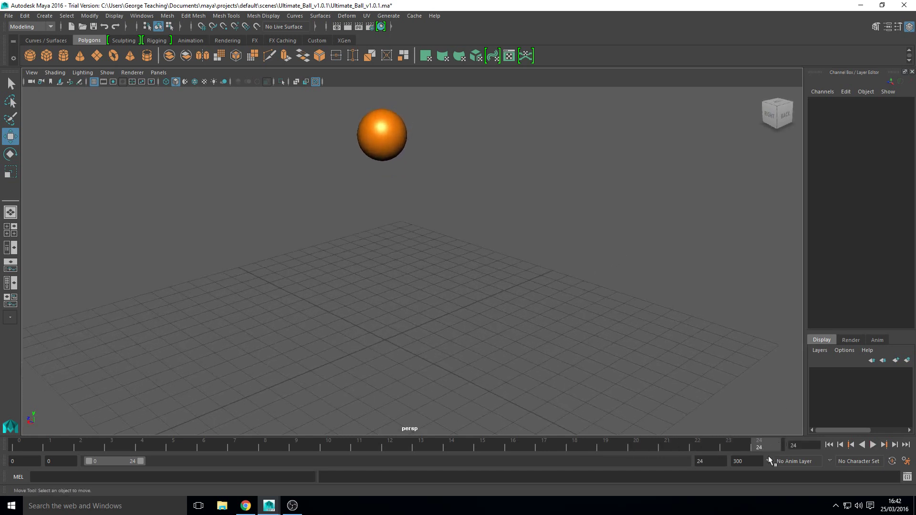
pyautogui.moveTo(761, 445); pyautogui.dragTo(435, 448)
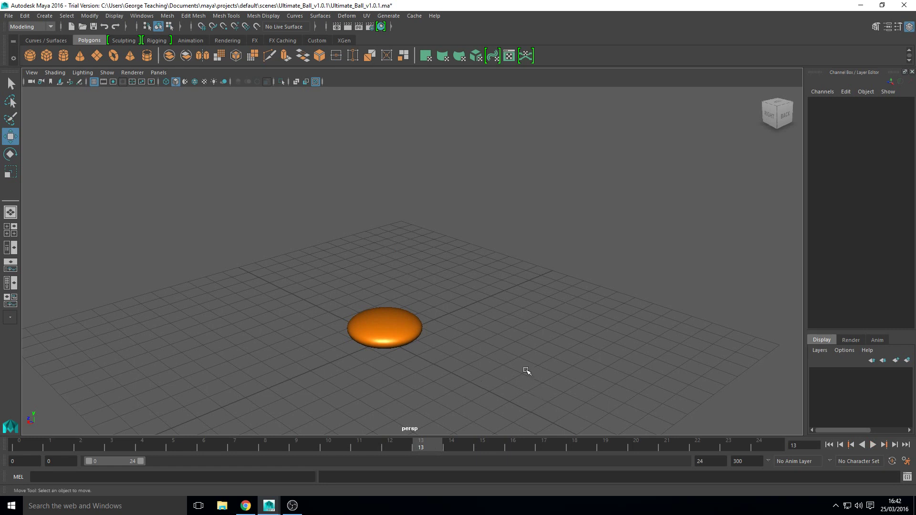
pyautogui.keyDown('alt'); pyautogui.moveTo(527, 370); pyautogui.dragTo(532, 359); pyautogui.keyUp('alt')
pyautogui.moveTo(429, 444)
pyautogui.mouseDown()
pyautogui.moveTo(486, 446)
pyautogui.moveTo(353, 446)
pyautogui.moveTo(436, 448)
pyautogui.moveTo(428, 436)
pyautogui.mouseUp()
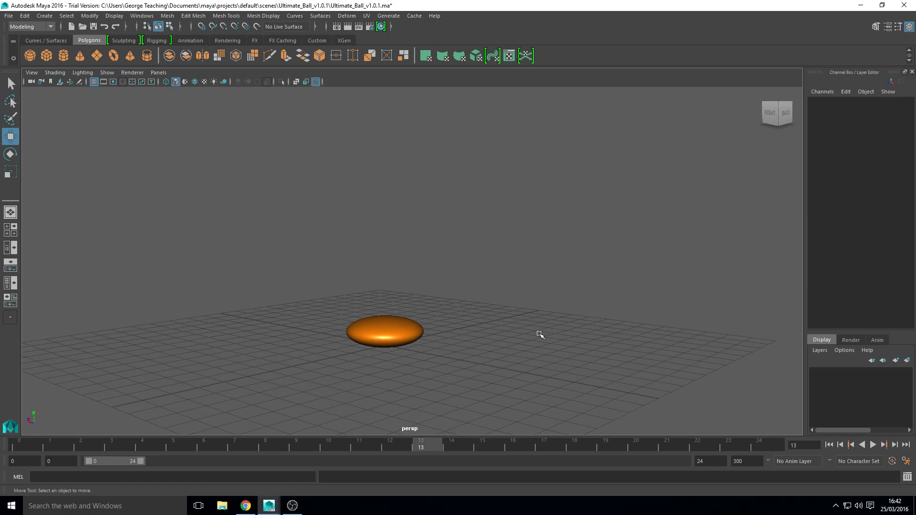
pyautogui.moveTo(540, 331)
pyautogui.keyDown('alt'); pyautogui.mouseDown()
pyautogui.moveTo(548, 315)
pyautogui.moveTo(544, 322)
pyautogui.mouseUp(); pyautogui.keyUp('alt')
pyautogui.moveTo(430, 449); pyautogui.dragTo(34, 432)
# Step: Play the bounce while tumbling the view, return to frame 0, and show NURBS curves again
pyautogui.click(874, 446)
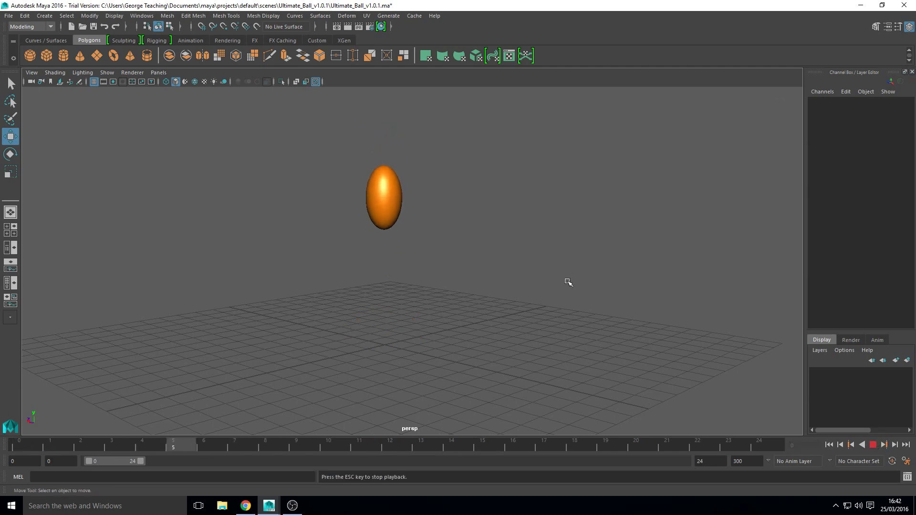
pyautogui.keyDown('alt'); pyautogui.moveTo(567, 280); pyautogui.dragTo(424, 203); pyautogui.keyUp('alt')
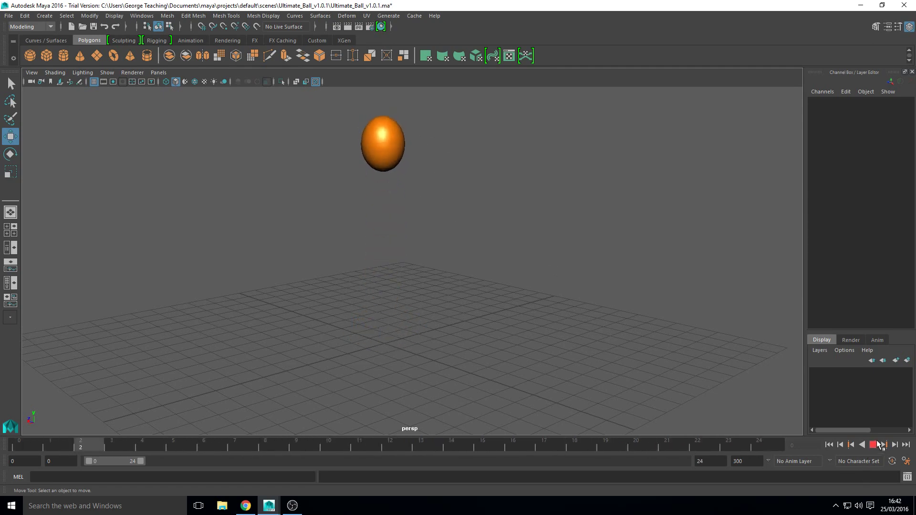
pyautogui.click(873, 445)
pyautogui.click(829, 445)
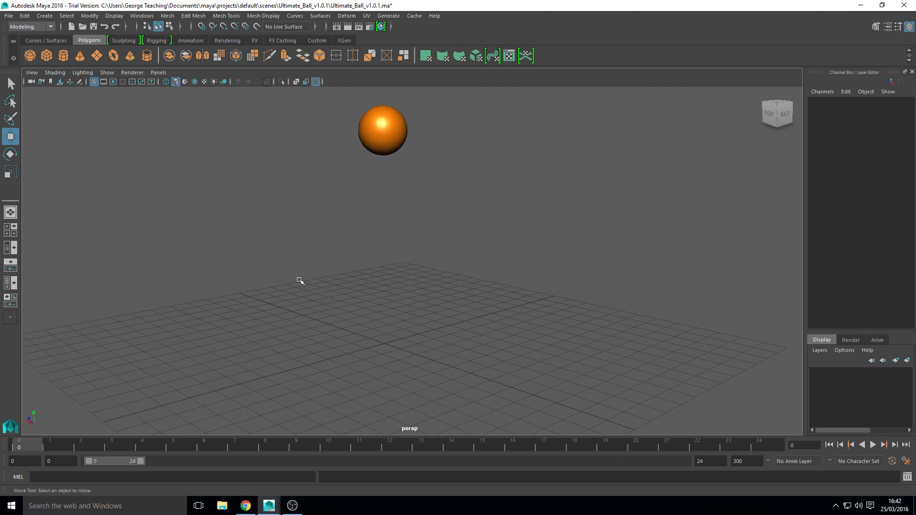
pyautogui.click(108, 72)
pyautogui.click(123, 122)
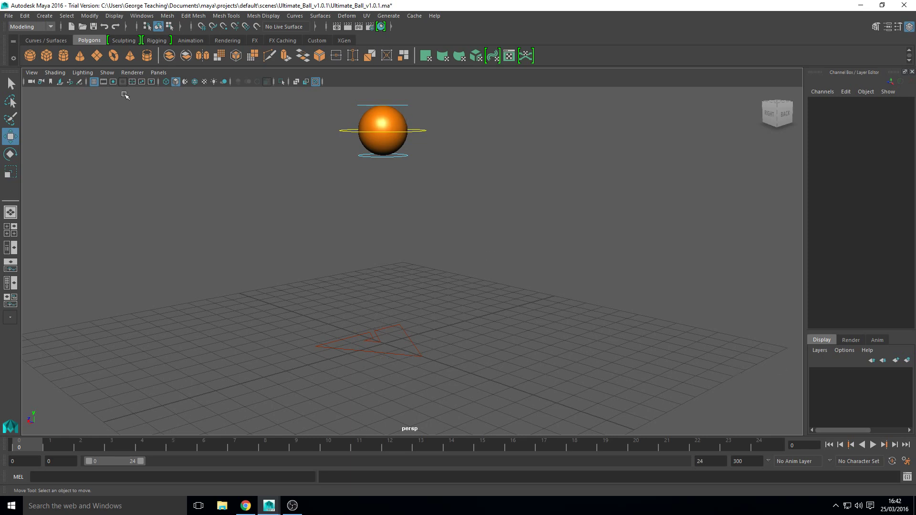
# Step: Select CTRL_Top, set its Translate Y to -0.1 and key it at frame 0
pyautogui.click(107, 72)
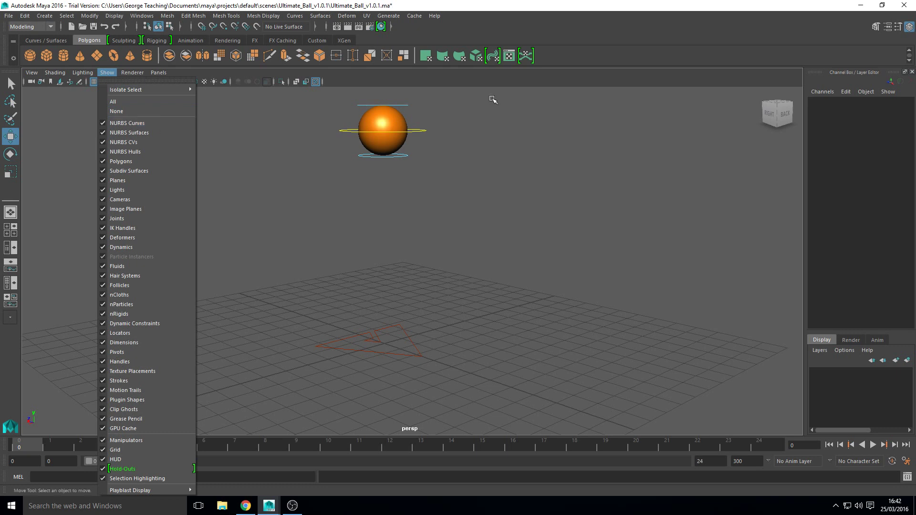
pyautogui.click(400, 106)
pyautogui.click(404, 106)
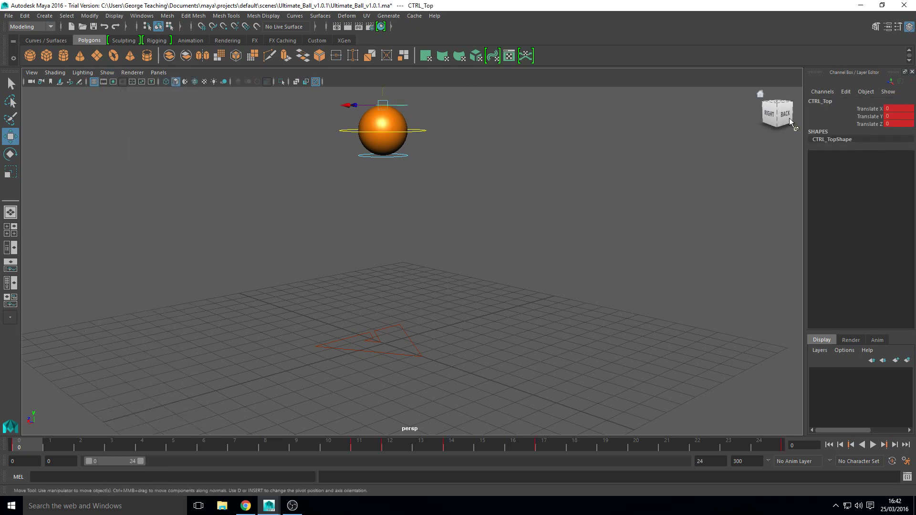
pyautogui.doubleClick(900, 116)
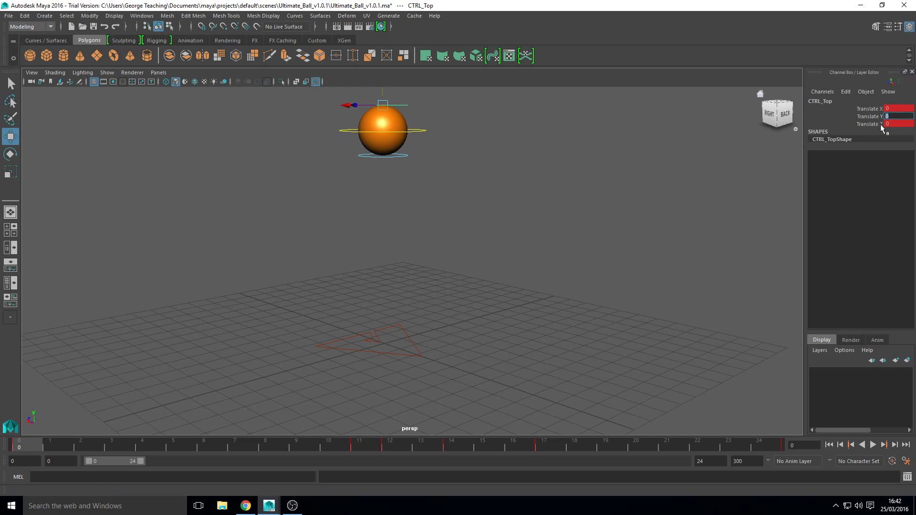
pyautogui.write('-0.1')
pyautogui.press('Return')
pyautogui.press('f')
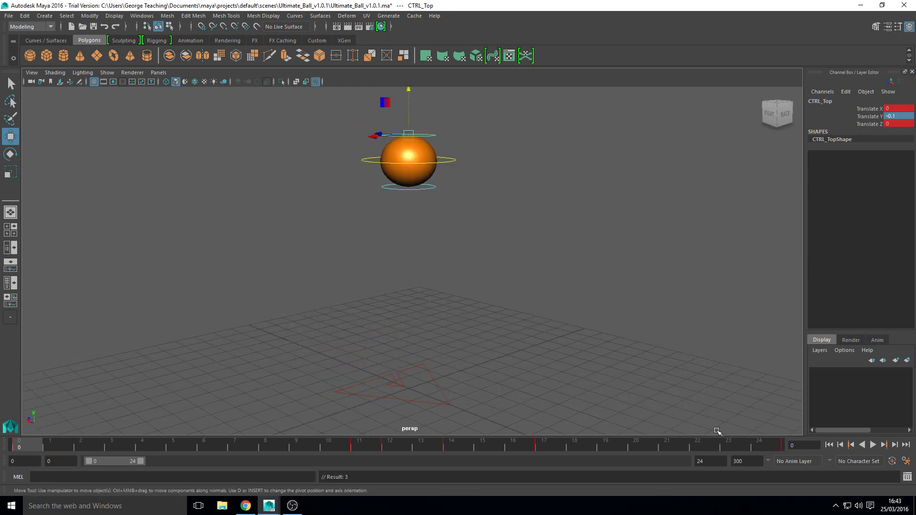
# Step: Extend the playback end to 25 and key CTRL_Top at Translate Y -0.1 on frame 25
pyautogui.doubleClick(725, 459)
pyautogui.write('25')
pyautogui.press('Return')
pyautogui.click(766, 445)
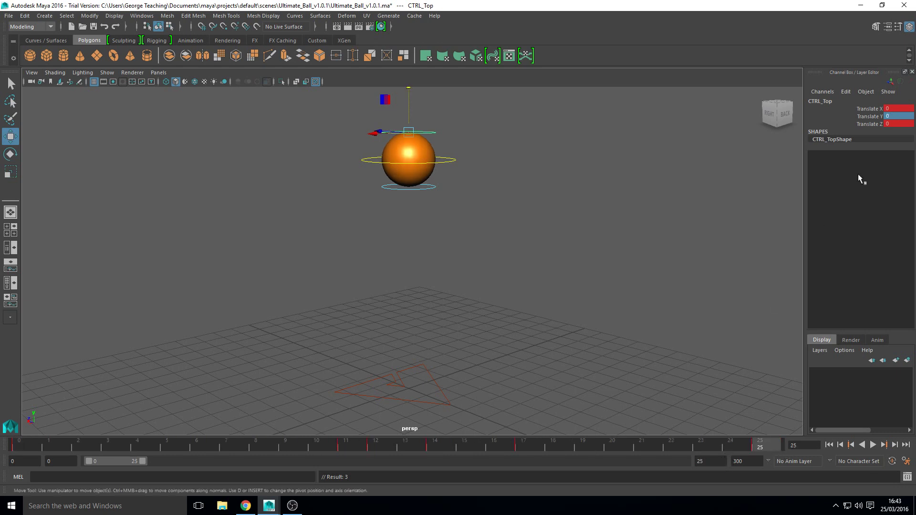
pyautogui.doubleClick(899, 116)
pyautogui.write('-0.1')
pyautogui.press('Return')
pyautogui.press('s')
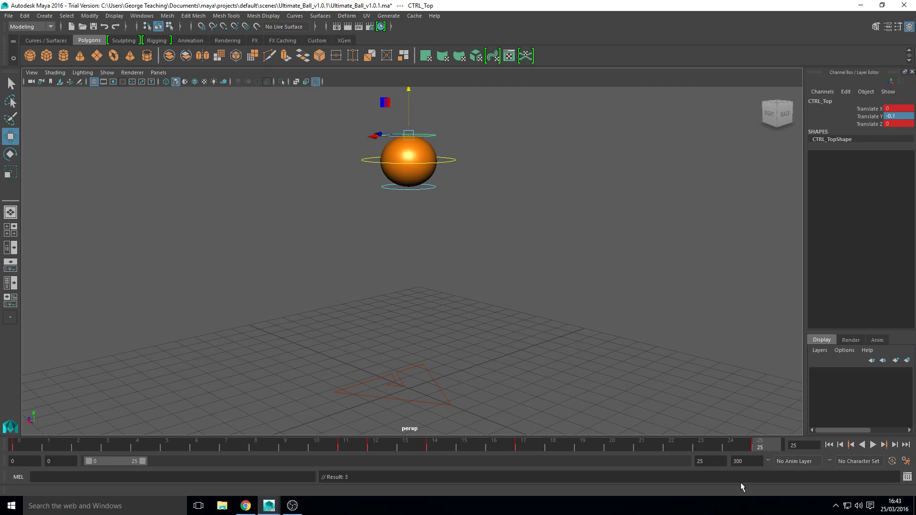
# Step: Set the playback end frame back to 24
pyautogui.press('BackSpace')
pyautogui.write('4')
pyautogui.press('Return')
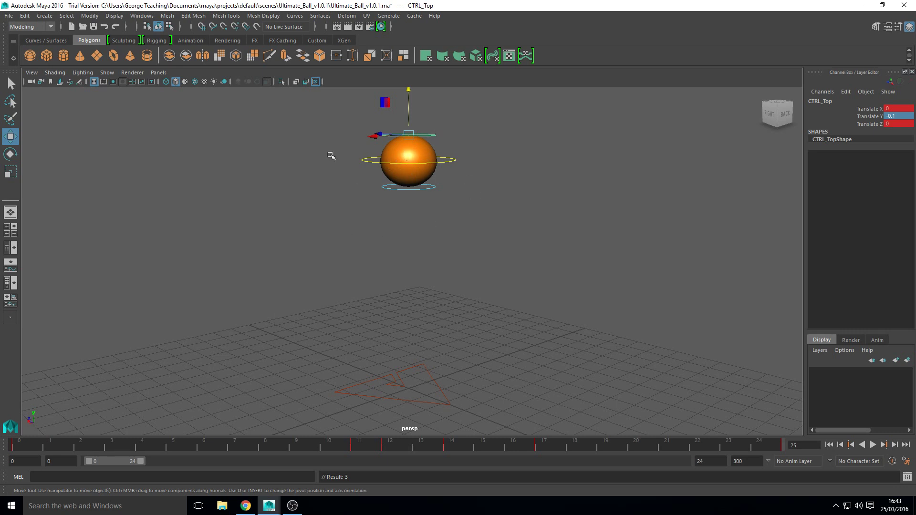
# Step: Hide NURBS curves in the viewport and deselect CTRL_Top
pyautogui.click(107, 73)
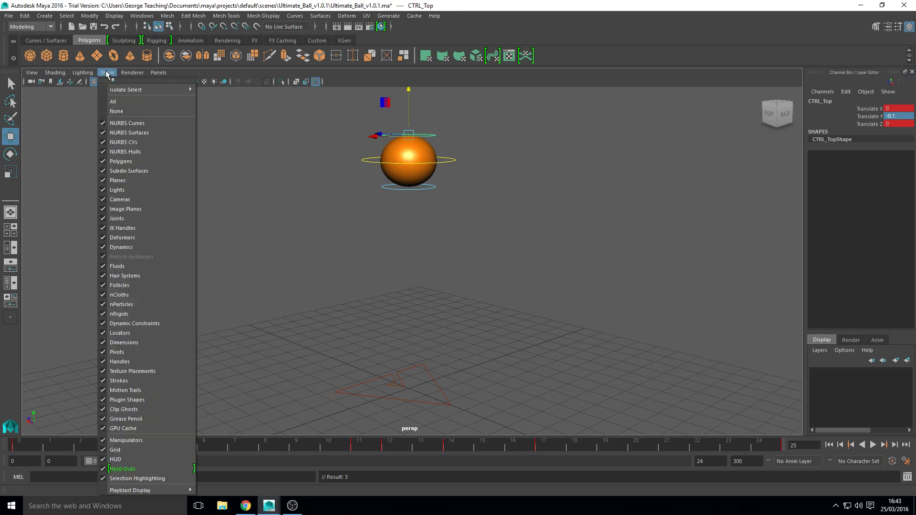
pyautogui.click(134, 123)
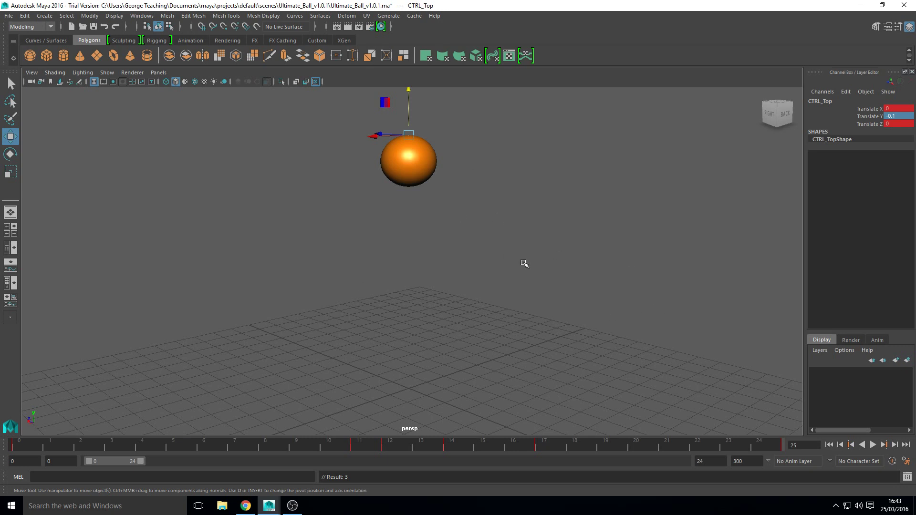
pyautogui.click(525, 195)
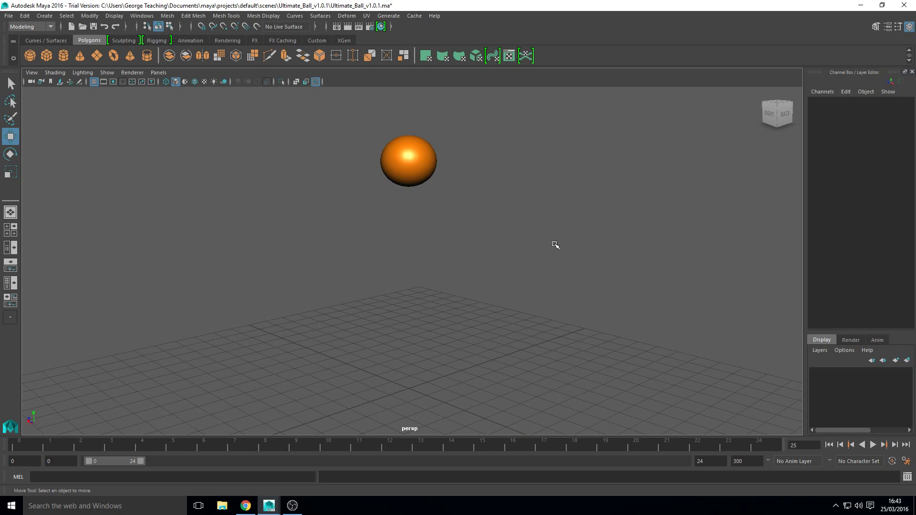
# Step: Play the looping bounce while dollying, panning and tumbling the persp view
pyautogui.click(873, 445)
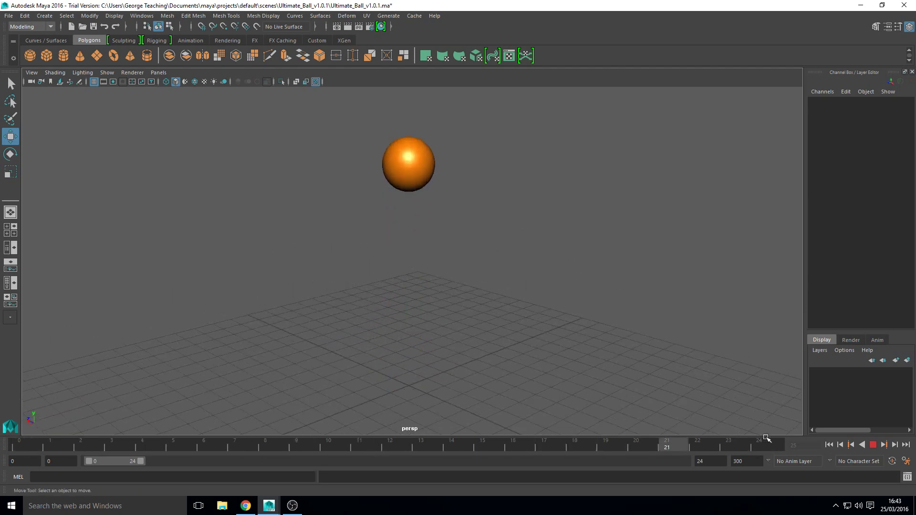
pyautogui.keyDown('alt'); pyautogui.moveTo(662, 357); pyautogui.dragTo(547, 339, button='right'); pyautogui.keyUp('alt')
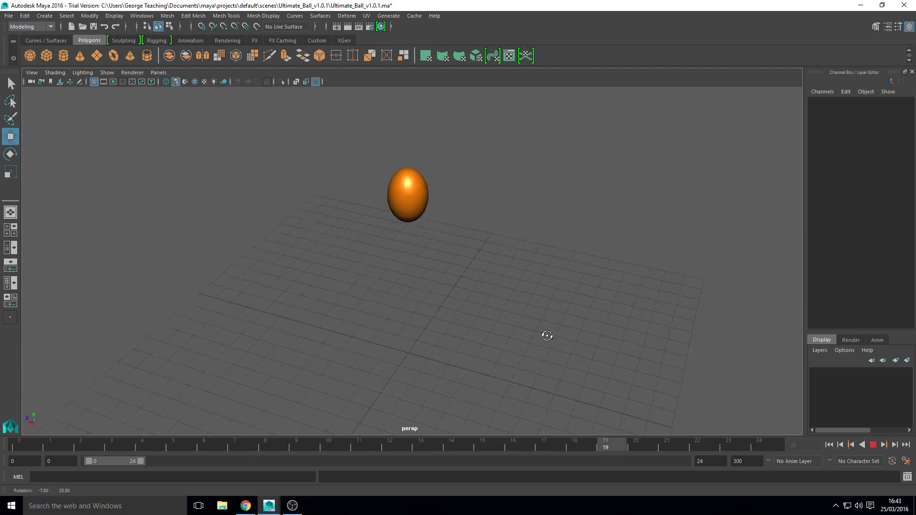
pyautogui.keyDown('alt'); pyautogui.moveTo(546, 338); pyautogui.dragTo(542, 310, button='middle'); pyautogui.keyUp('alt')
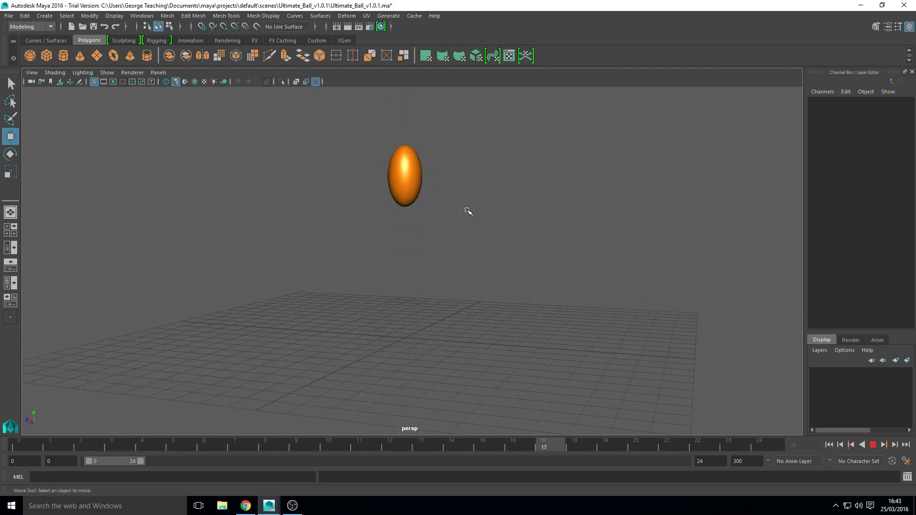
pyautogui.keyDown('alt'); pyautogui.moveTo(536, 284); pyautogui.dragTo(557, 299); pyautogui.keyUp('alt')
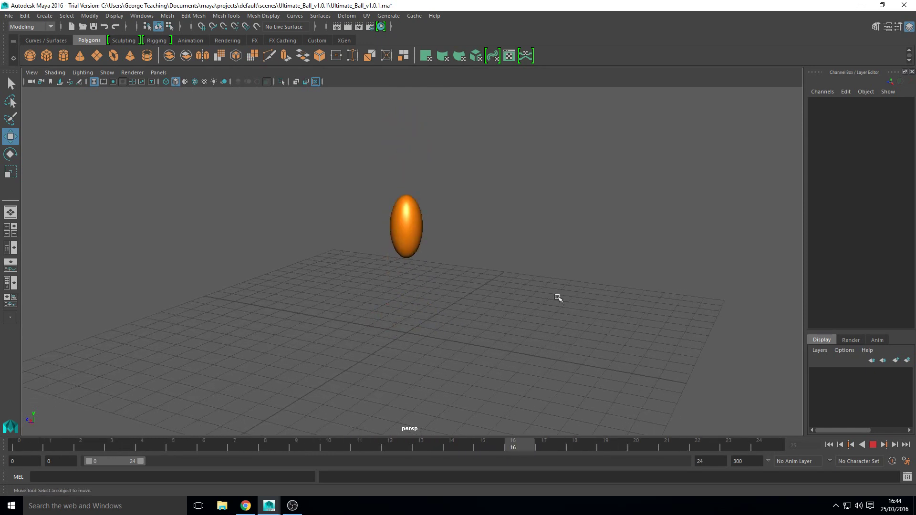